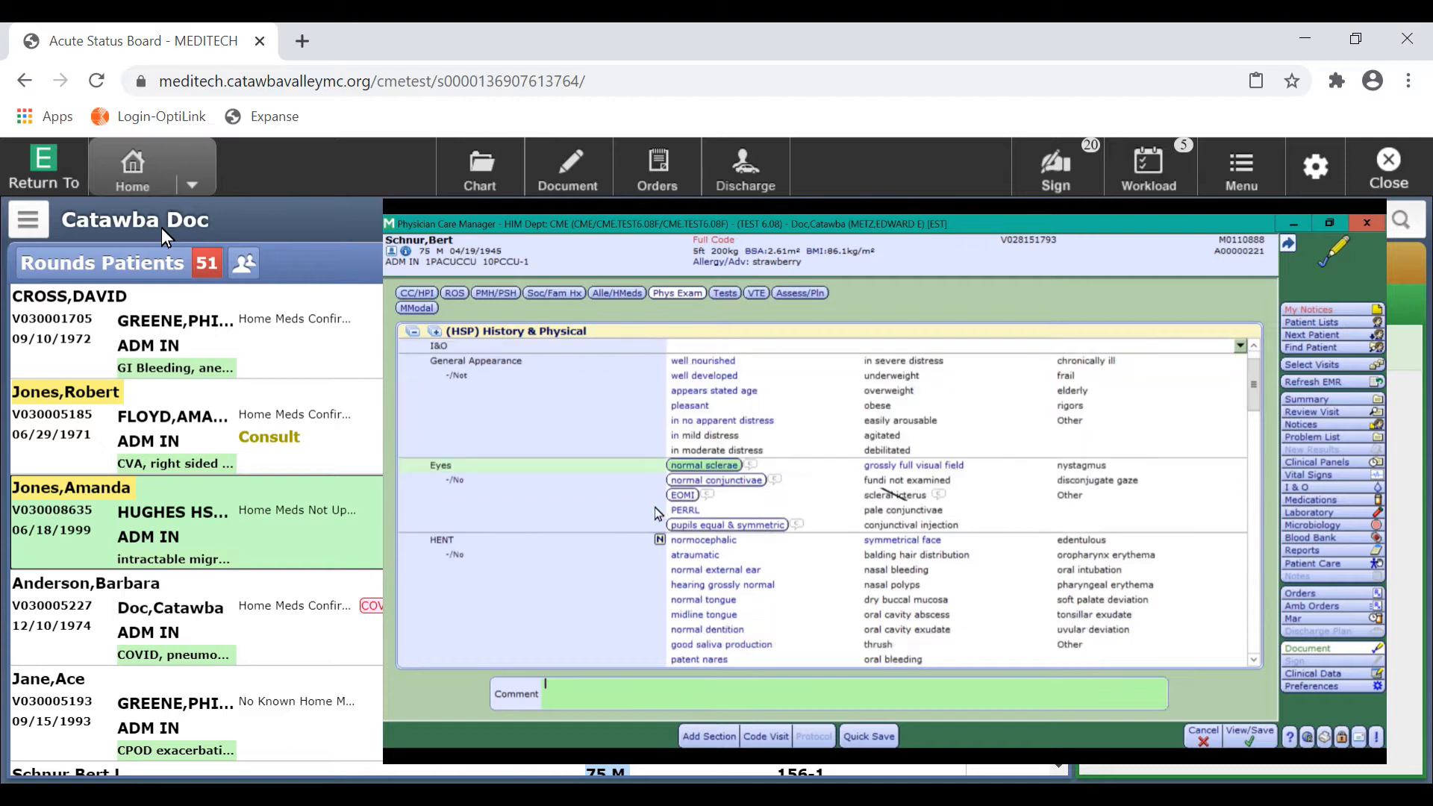
- Mark the normal findings for the HENT, Neck and Respiratory sections of the History & Physical's Physical Exam
left_click(660, 495)
scroll(660, 499, "down", 4)
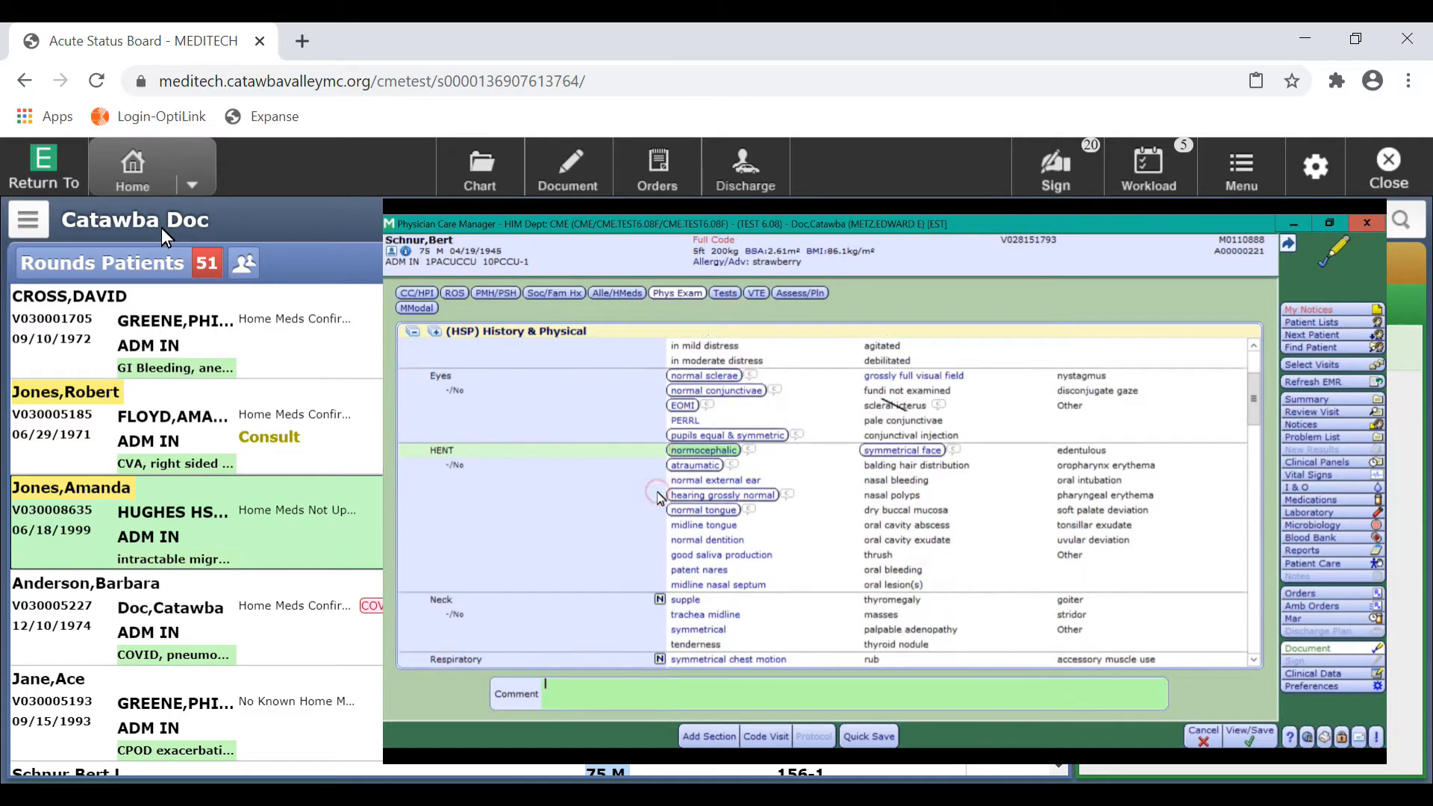
left_click(660, 466)
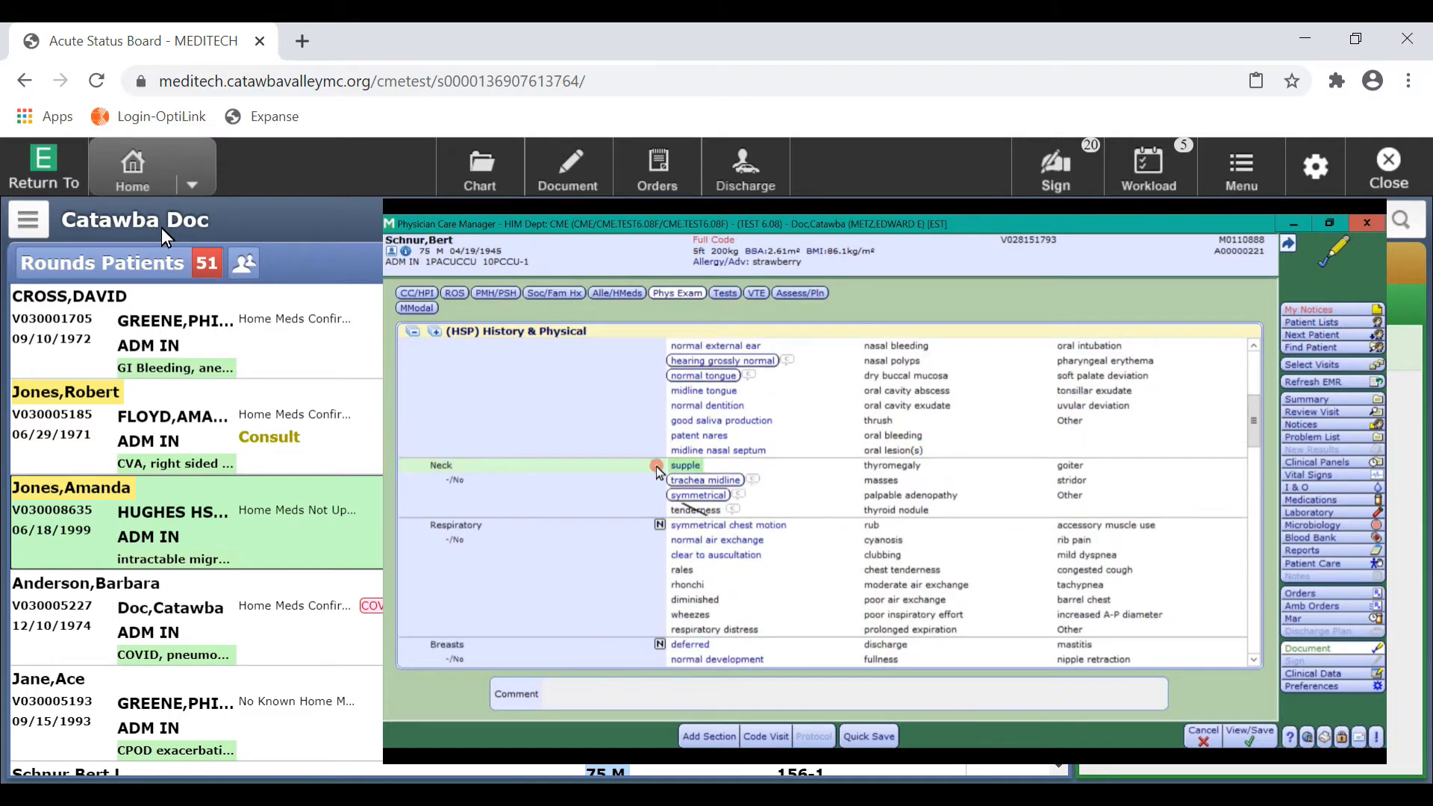
scroll(658, 469, "down", 1)
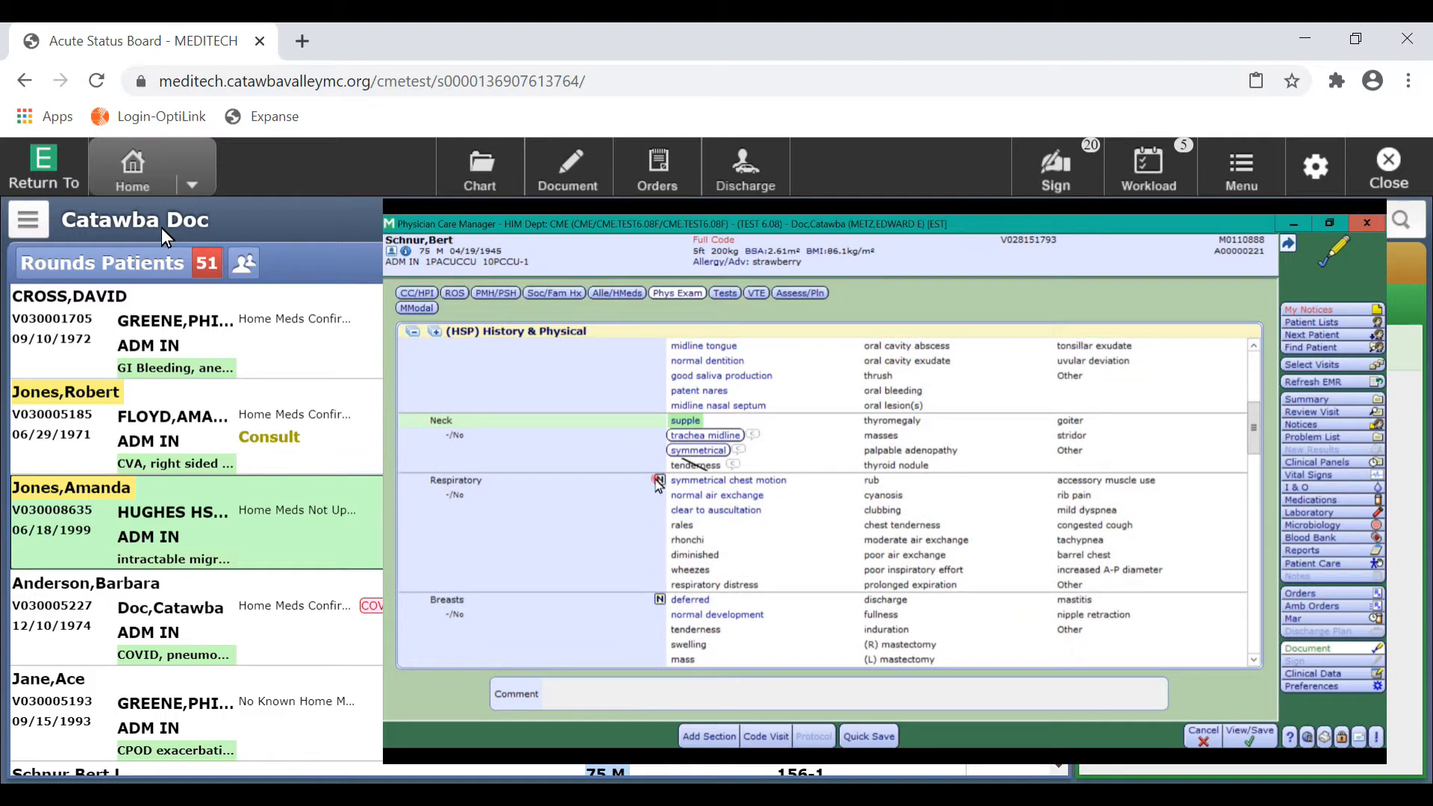
left_click(660, 479)
scroll(659, 484, "down", 3)
scroll(655, 480, "down", 1)
left_click(660, 423)
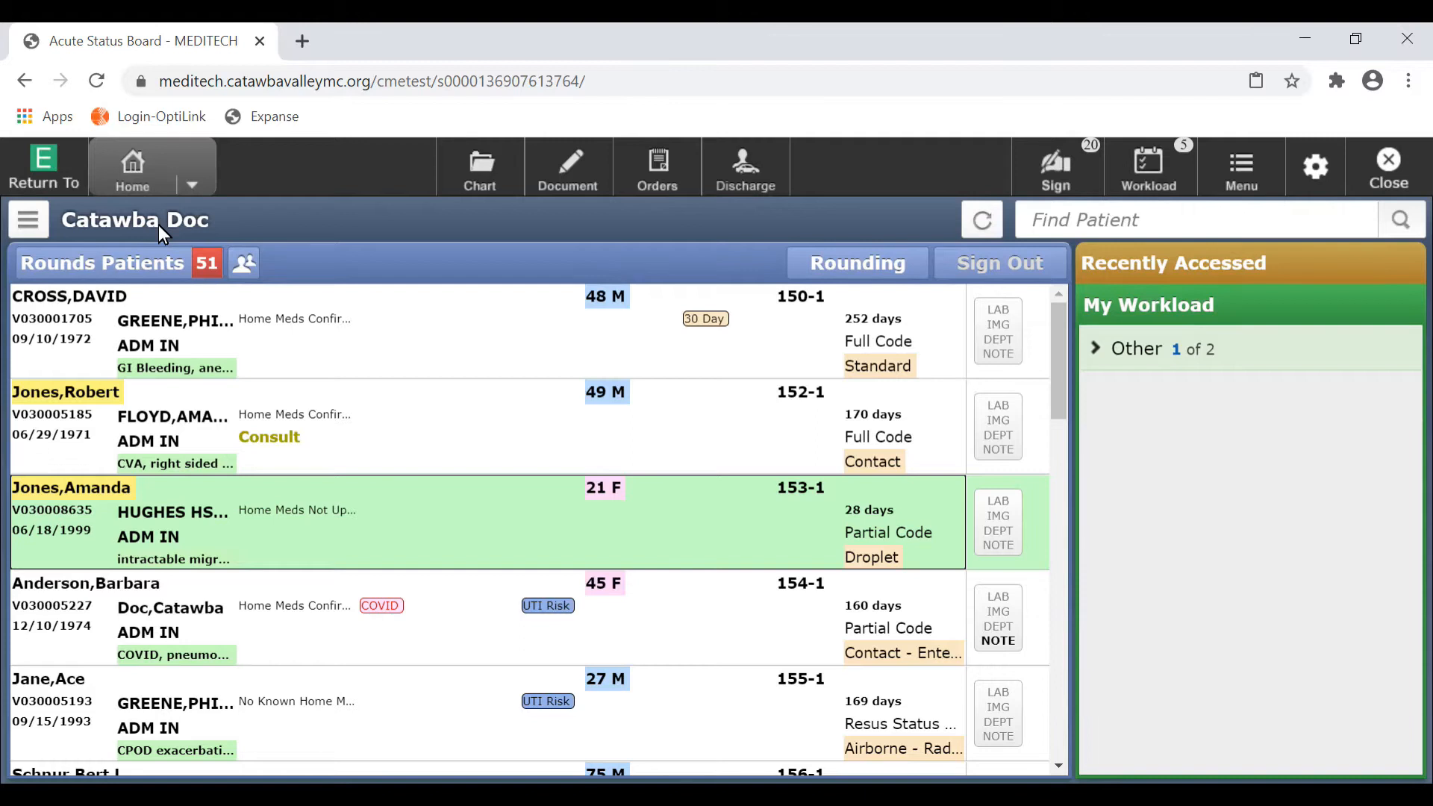
- Start a new (HSP) History & Physical for the selected patient and apply the H&P GI Bleed typical to it
left_click(569, 190)
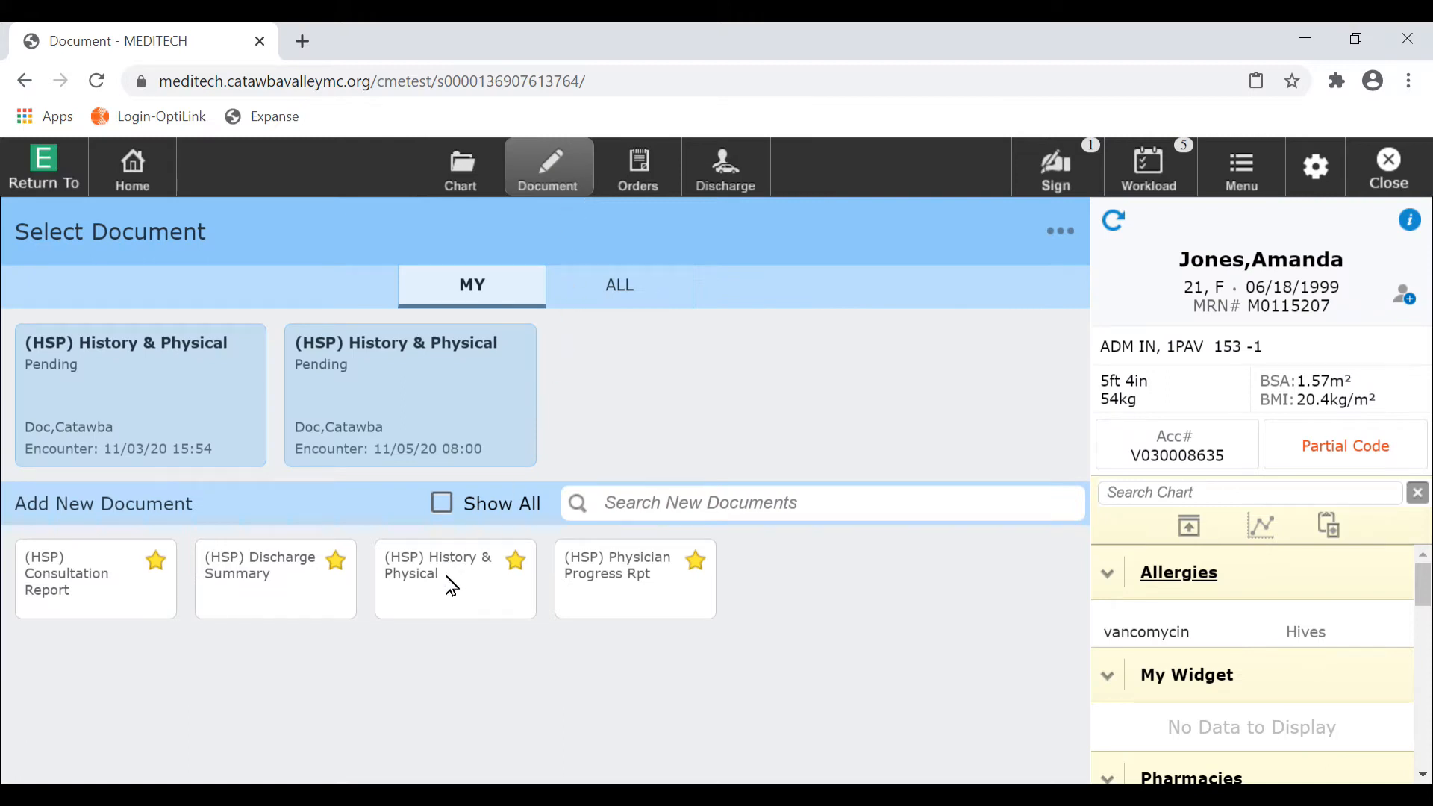
left_click(442, 596)
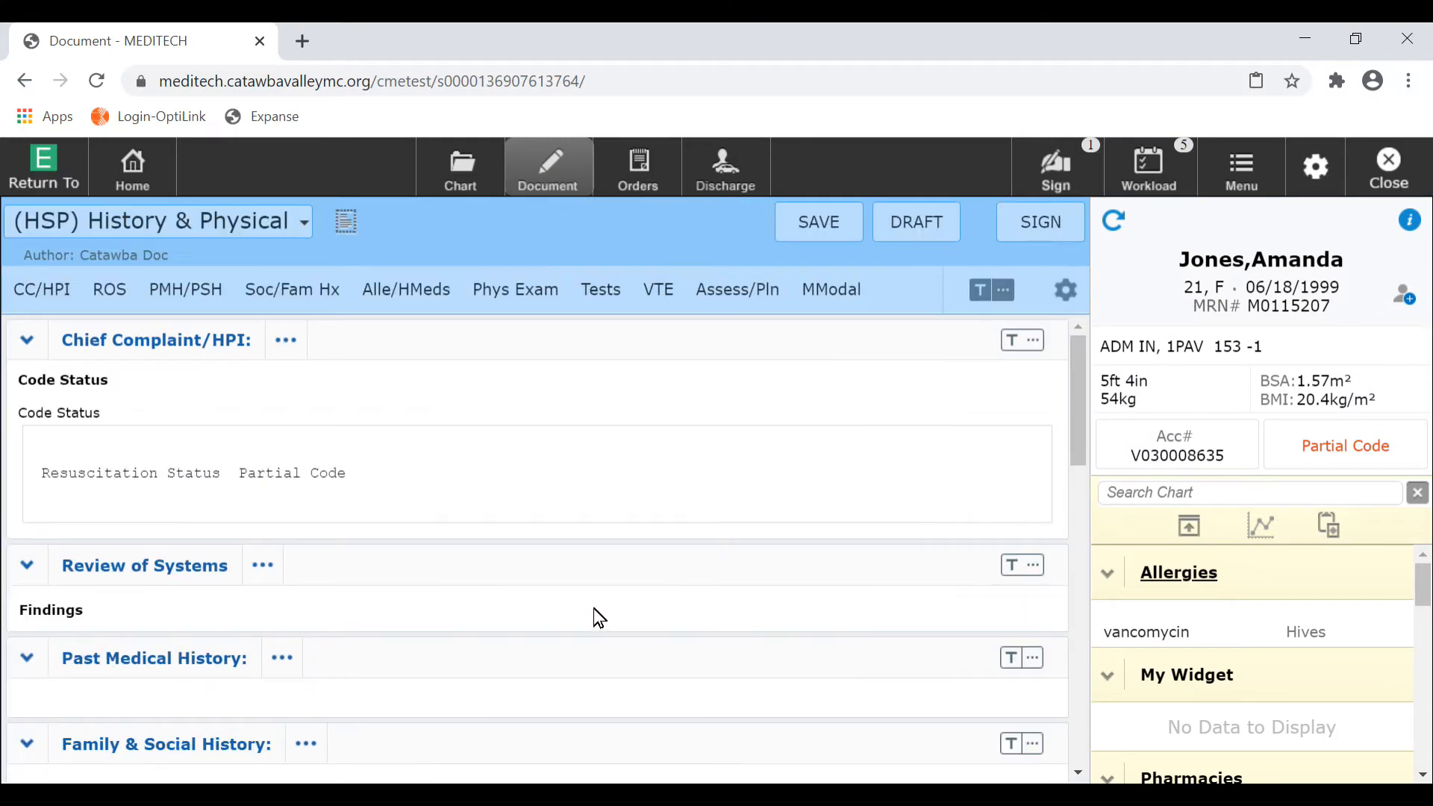
left_click(994, 291)
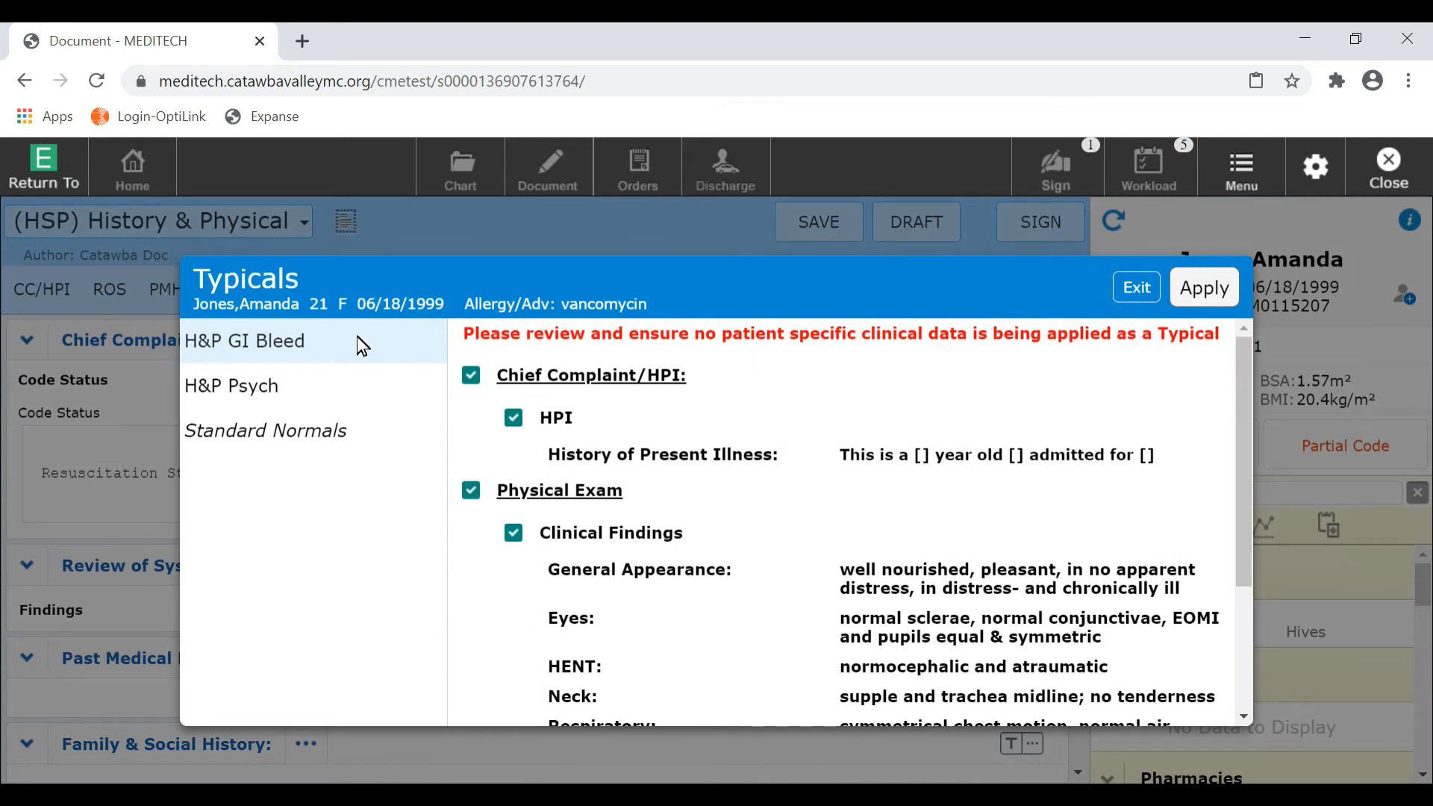
left_click(1194, 285)
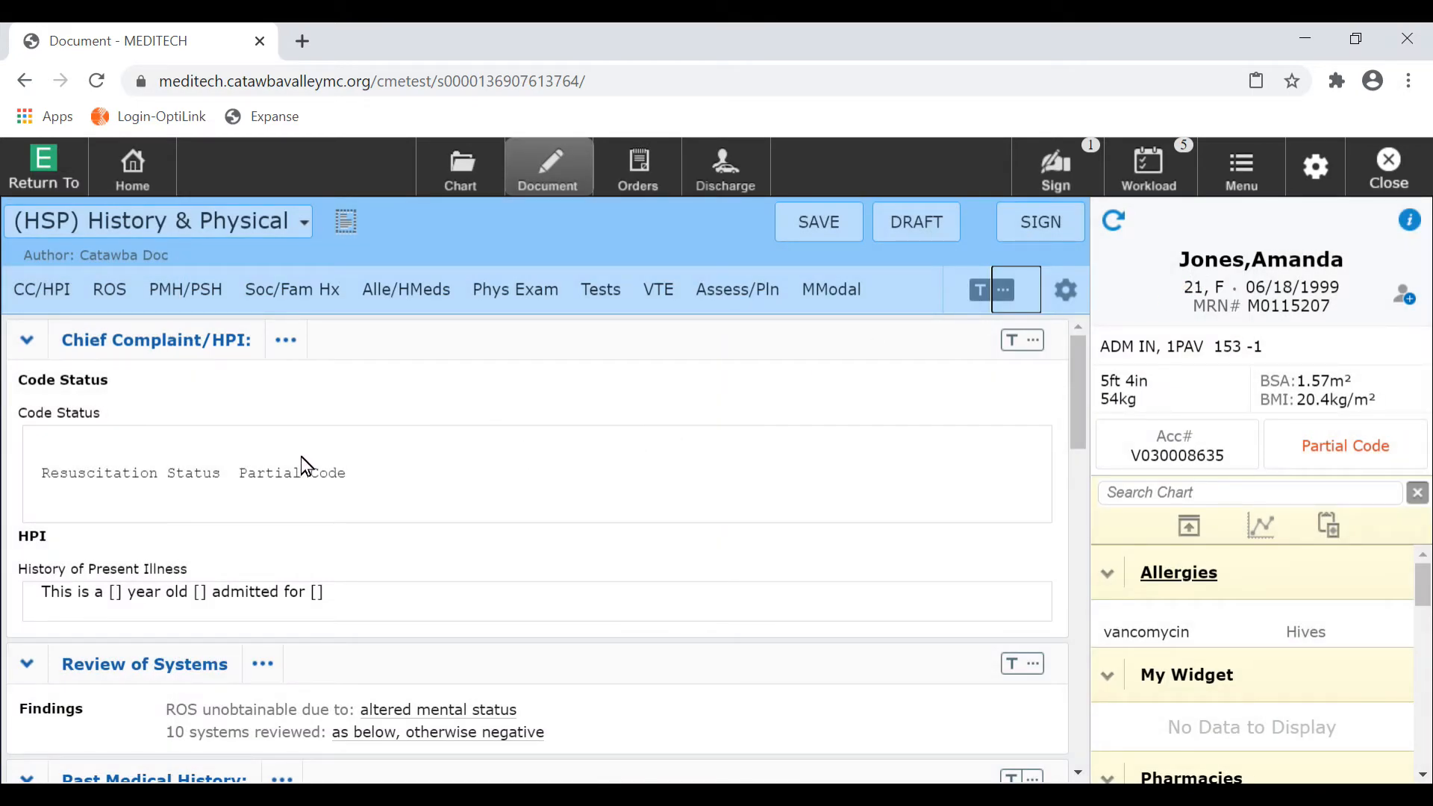
scroll(302, 456, "down", 2)
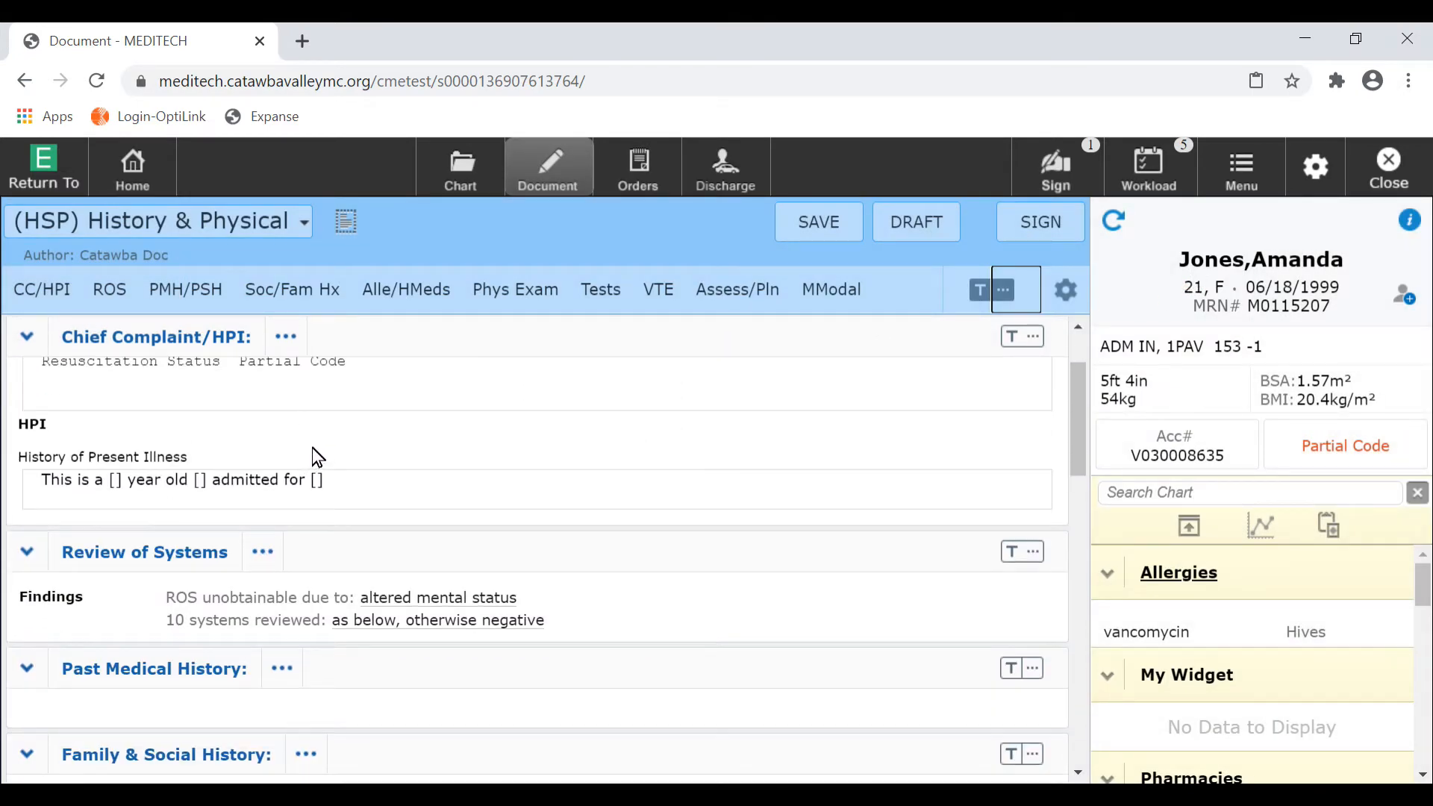
scroll(317, 457, "down", 5)
scroll(312, 449, "down", 5)
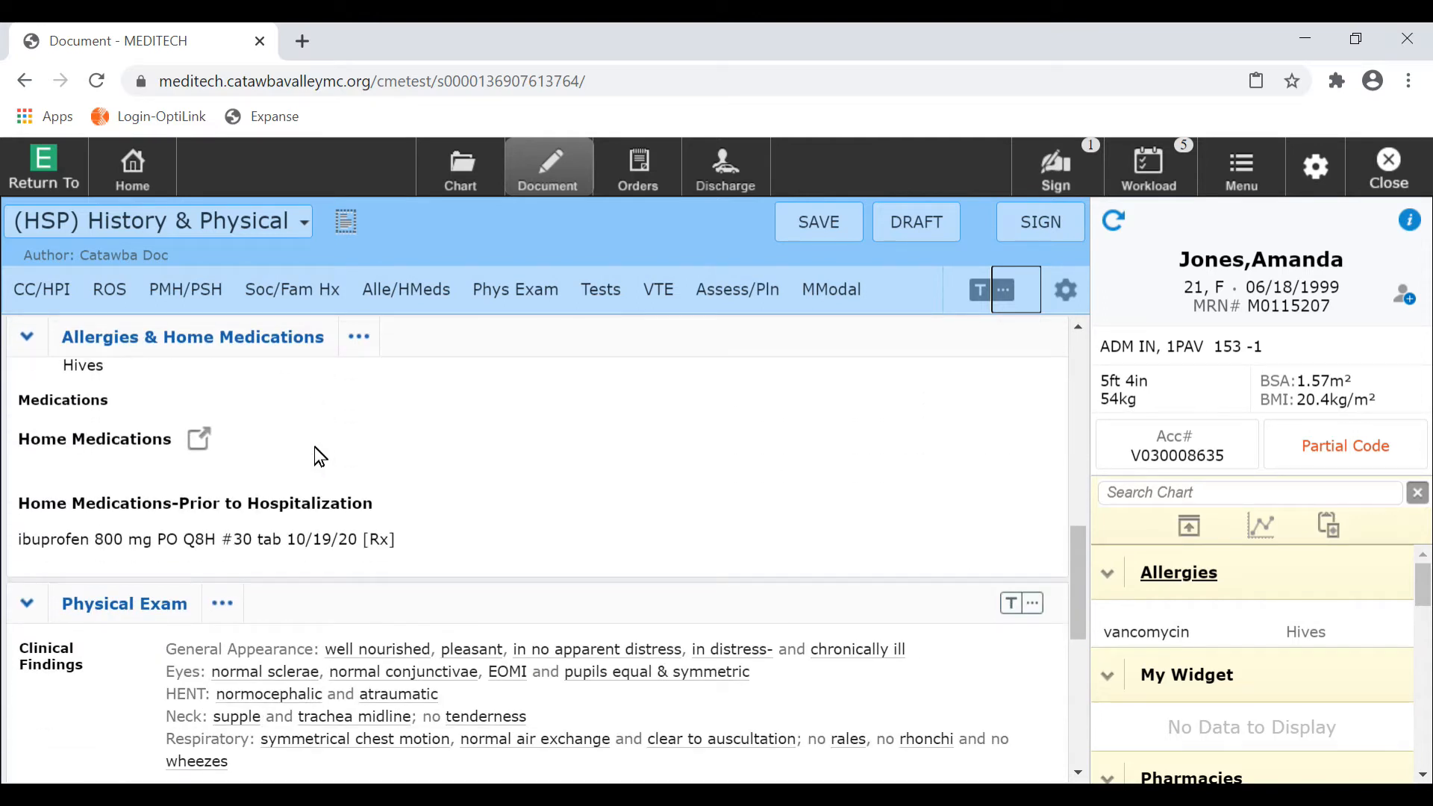
scroll(319, 457, "down", 3)
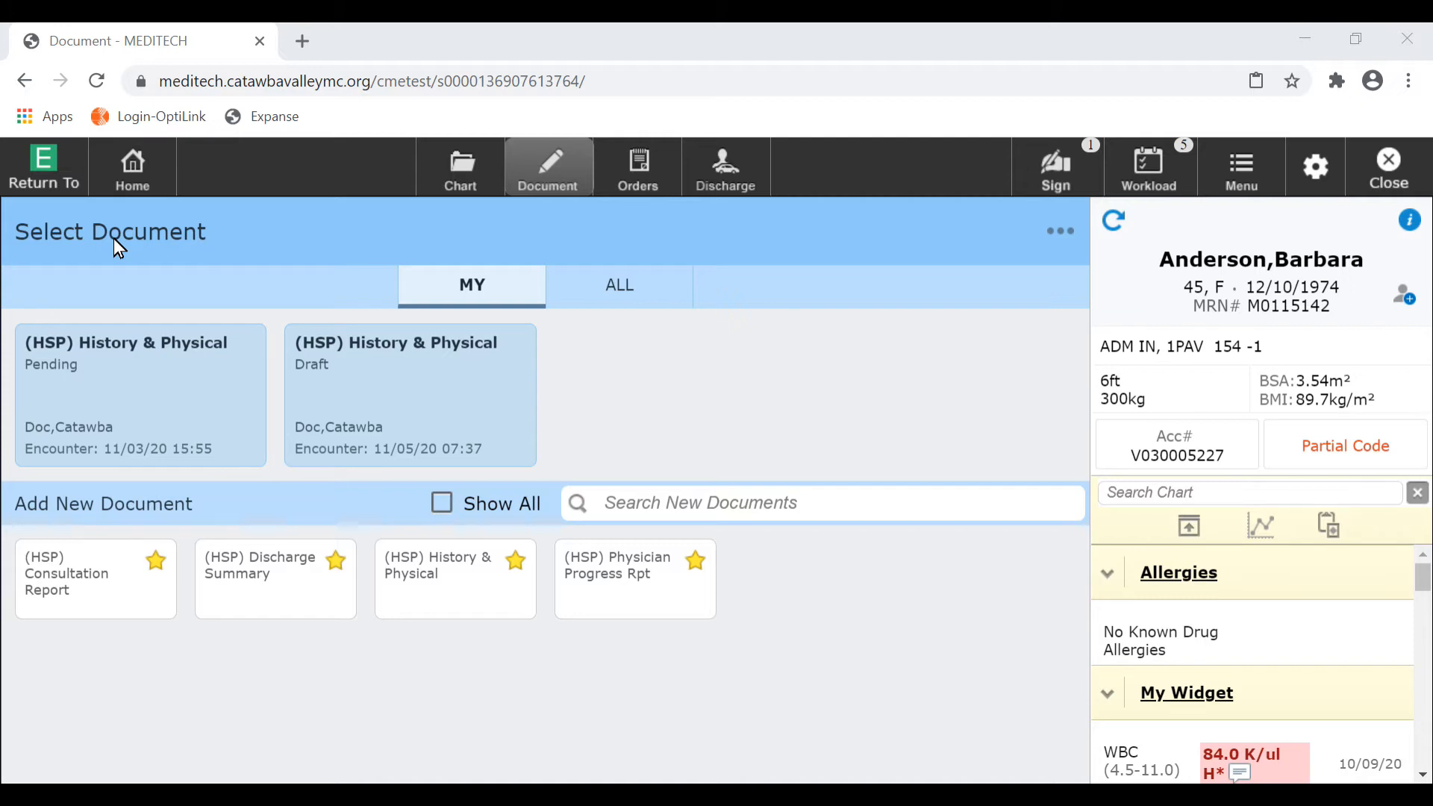
- Open the patient's draft (HSP) History & Physical without recalling any content and review it through the Physical Exam section
left_click(389, 383)
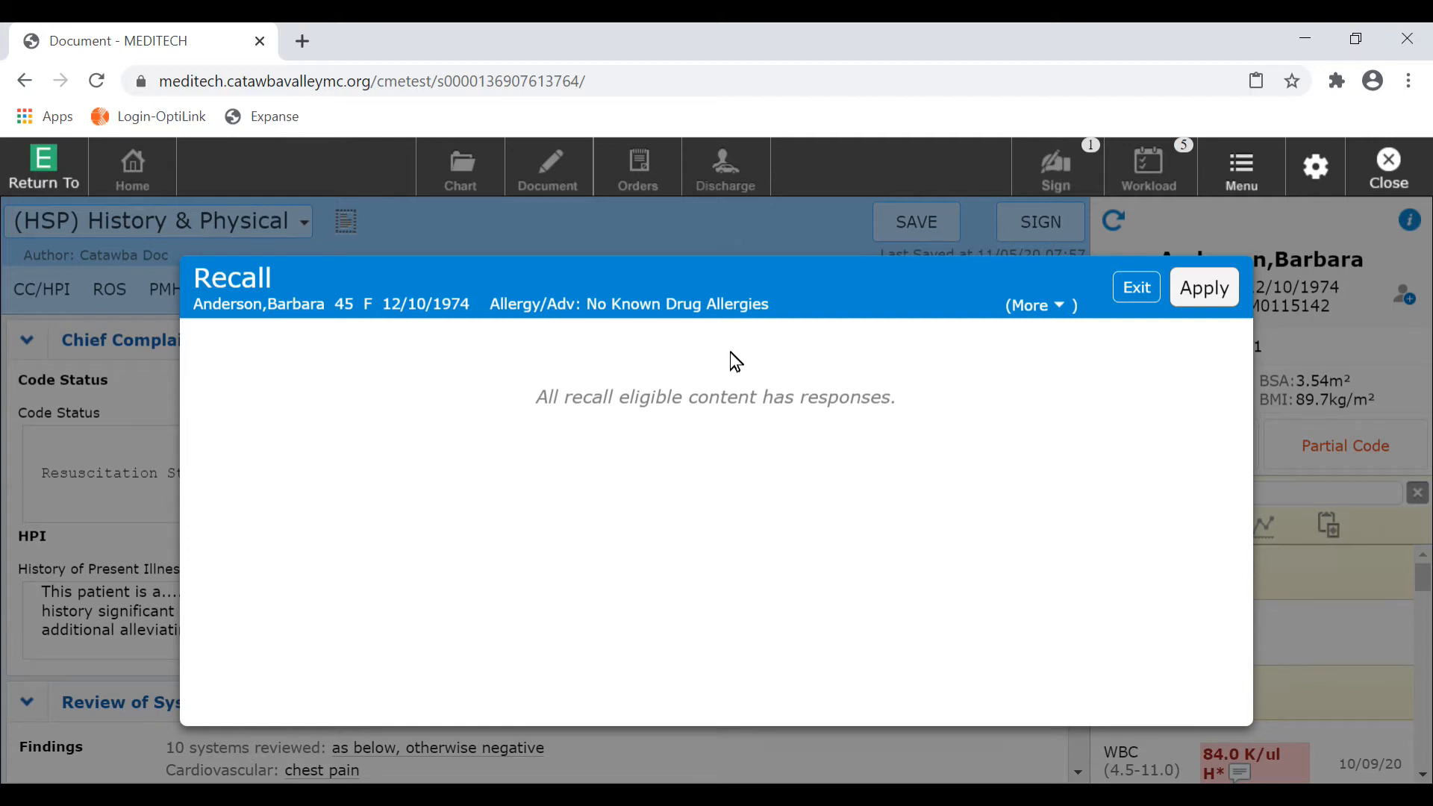
left_click(1143, 295)
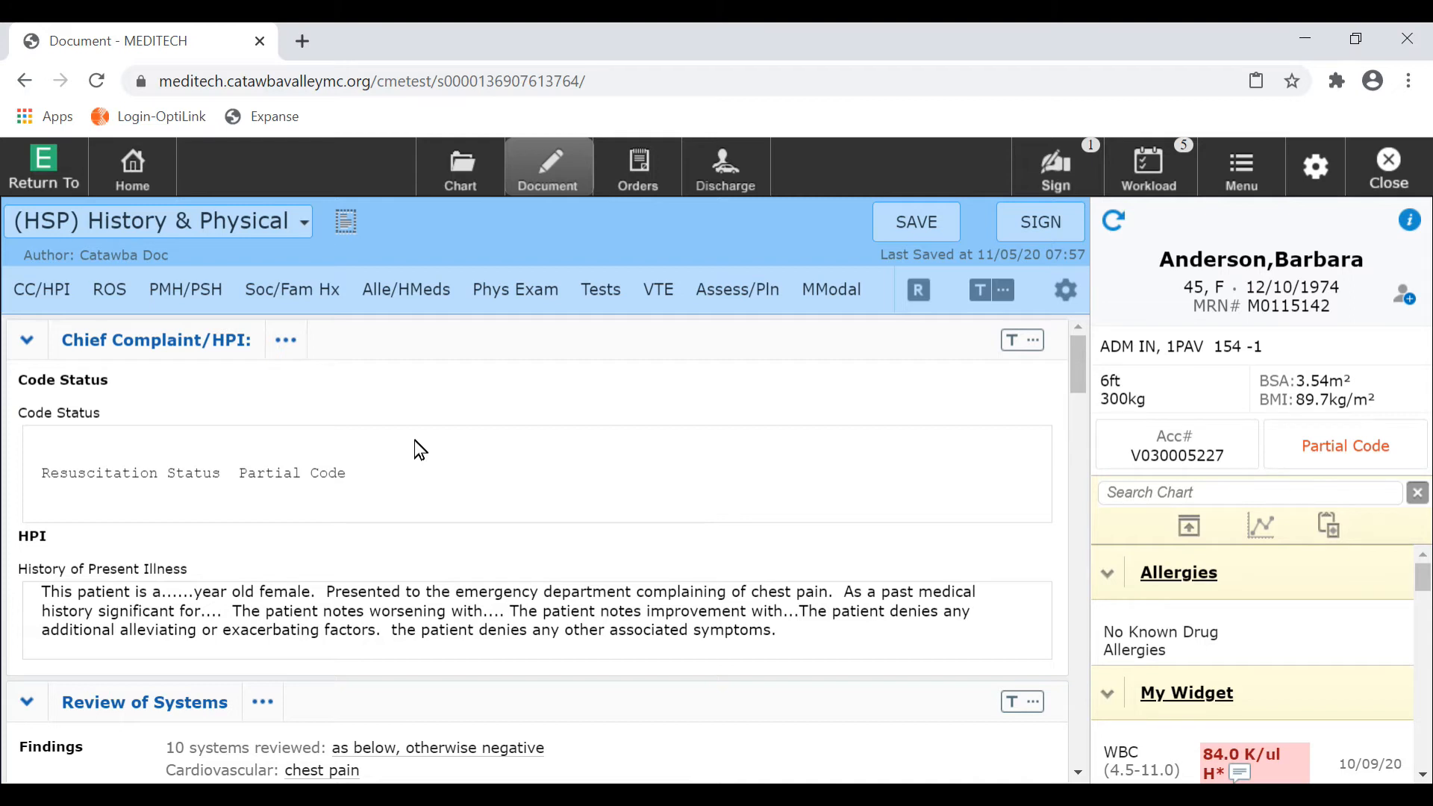
scroll(415, 442, "down", 2)
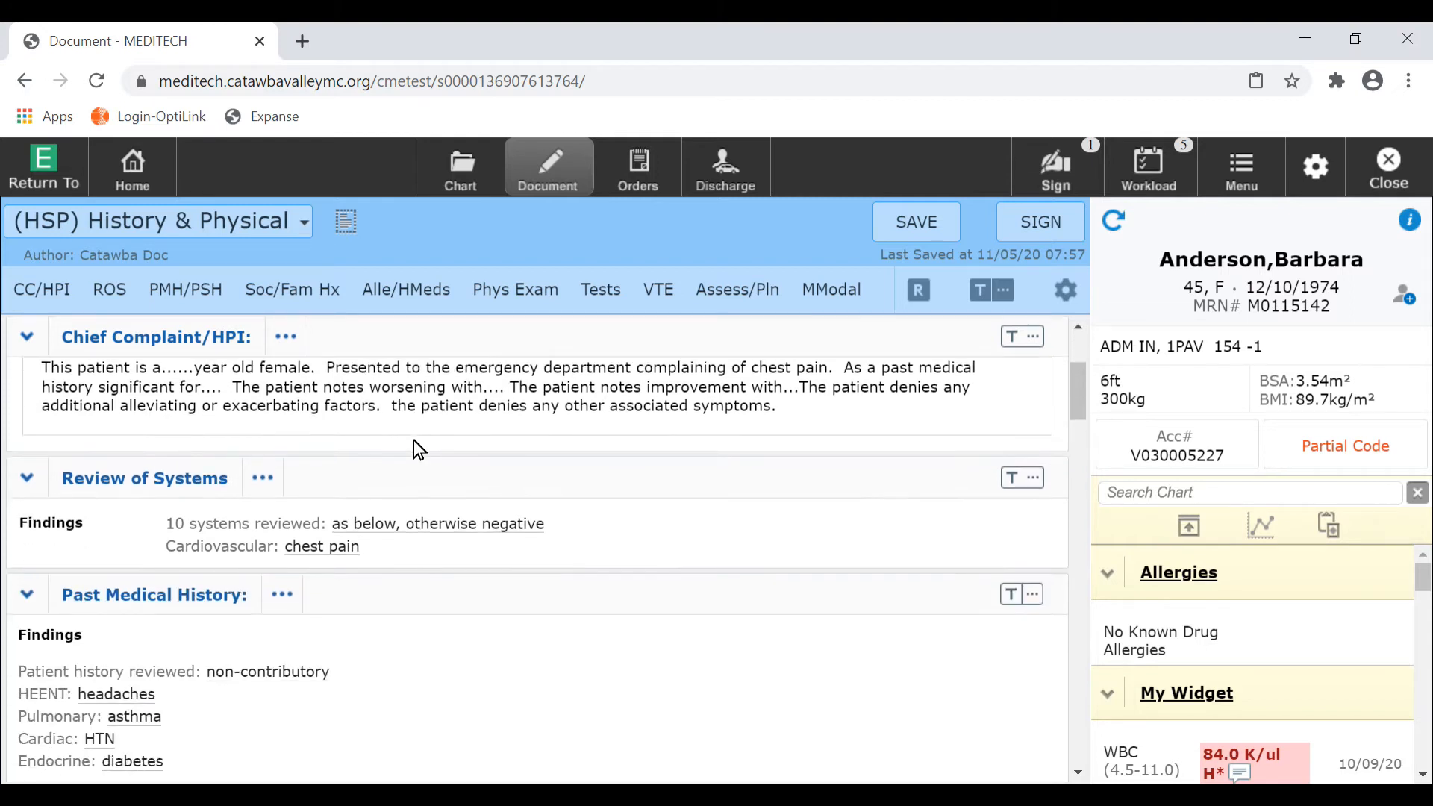
scroll(416, 442, "down", 1)
scroll(416, 448, "down", 2)
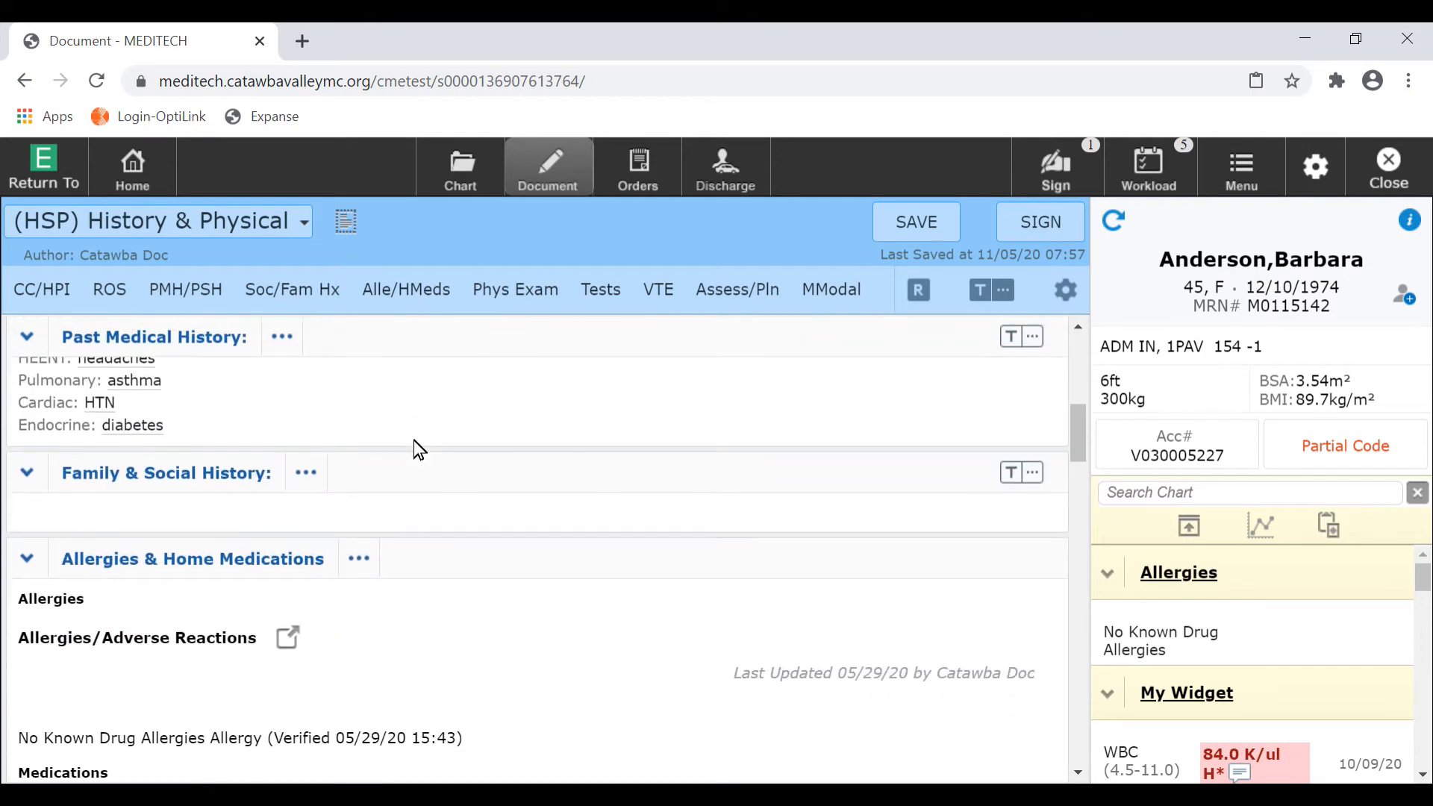
scroll(415, 441, "down", 2)
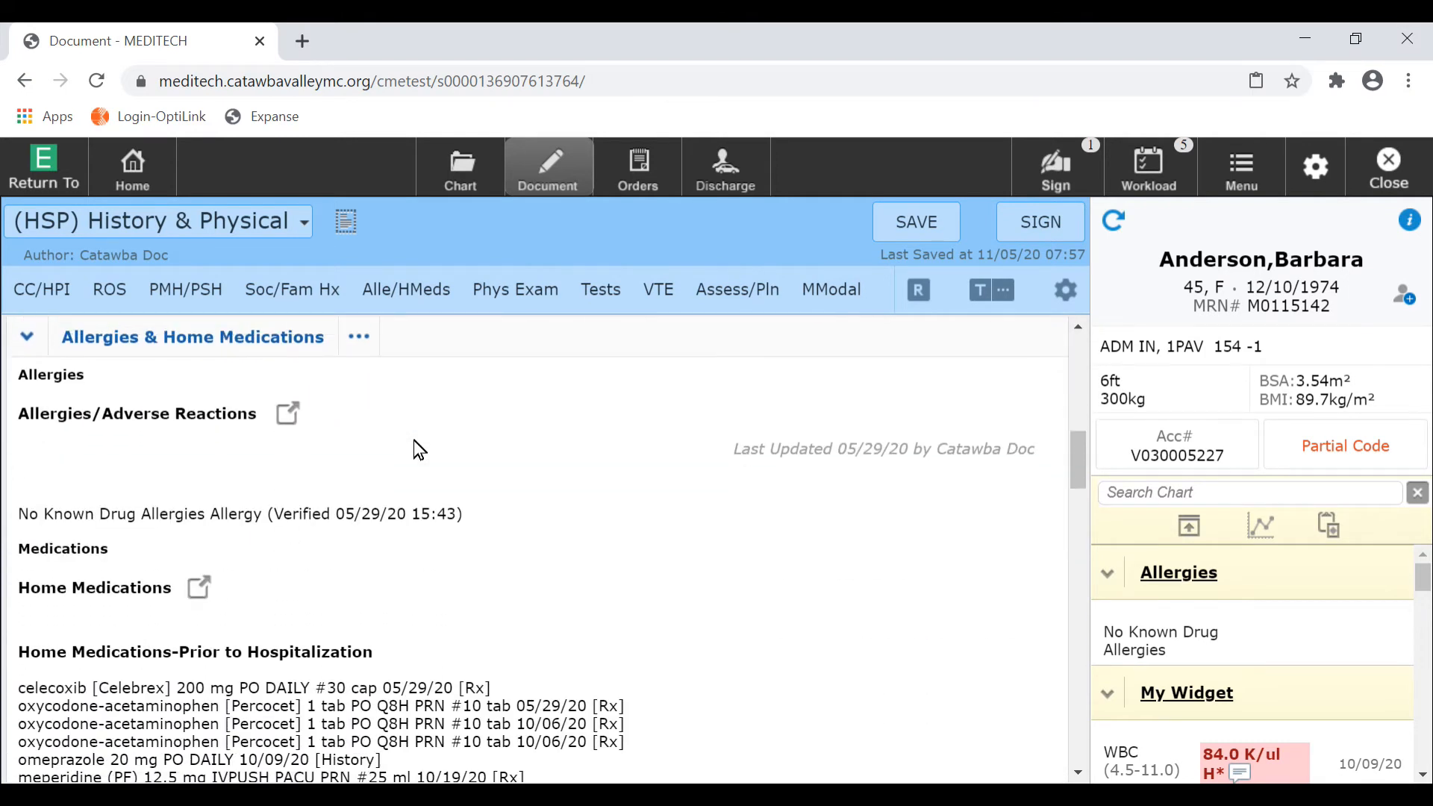
scroll(413, 441, "down", 4)
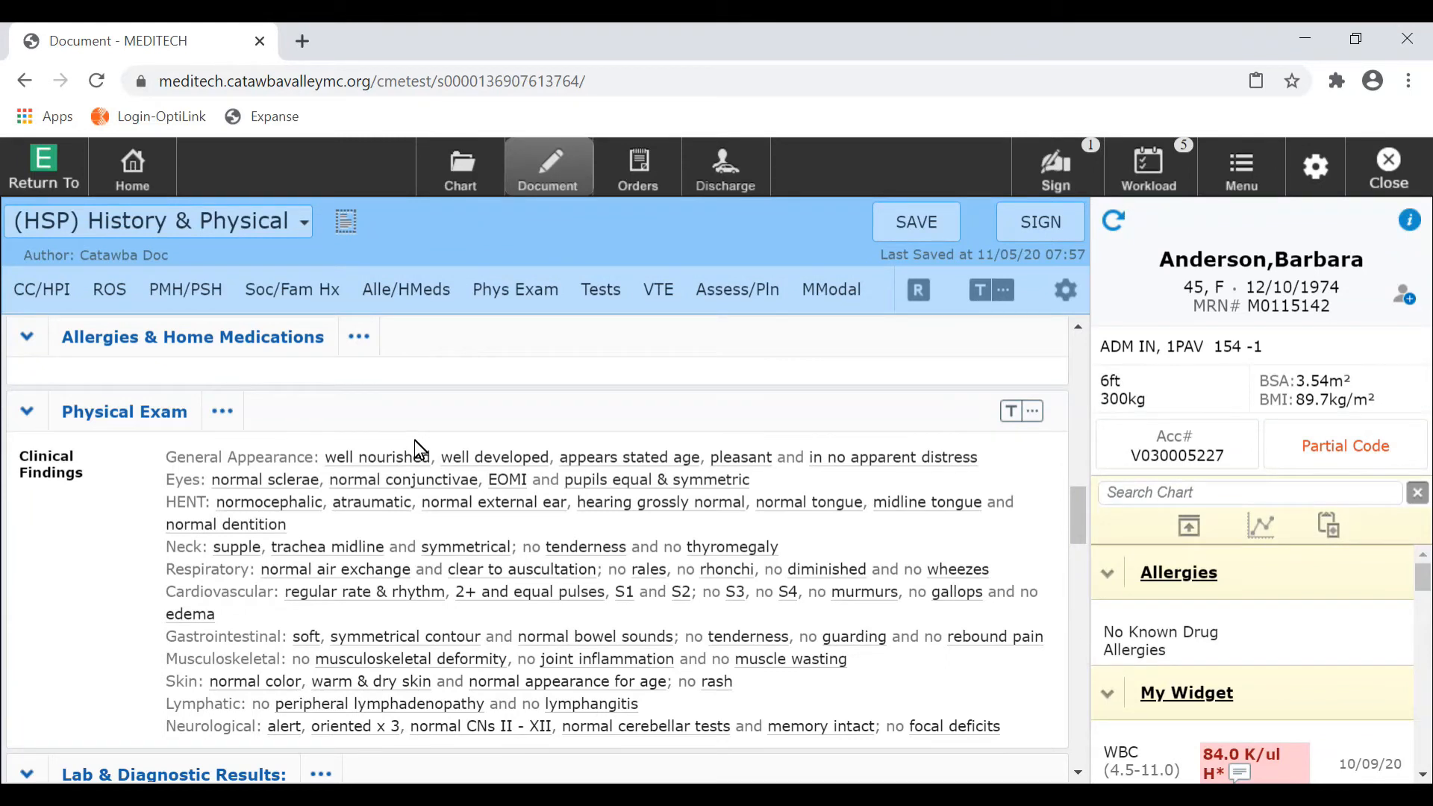
- Start a new typical from this History & Physical and exclude the Past Medical History section from it
left_click(1060, 300)
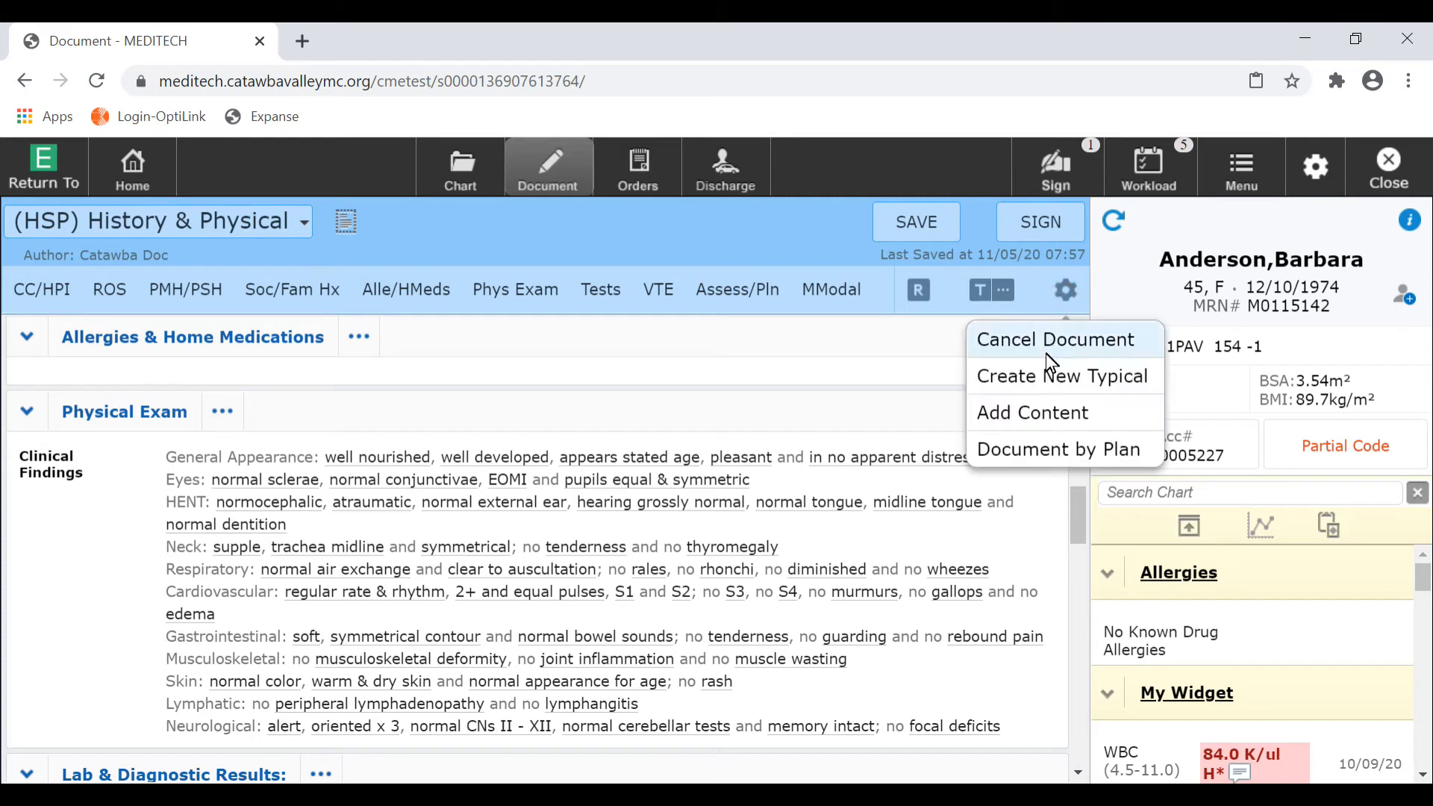
left_click(1051, 379)
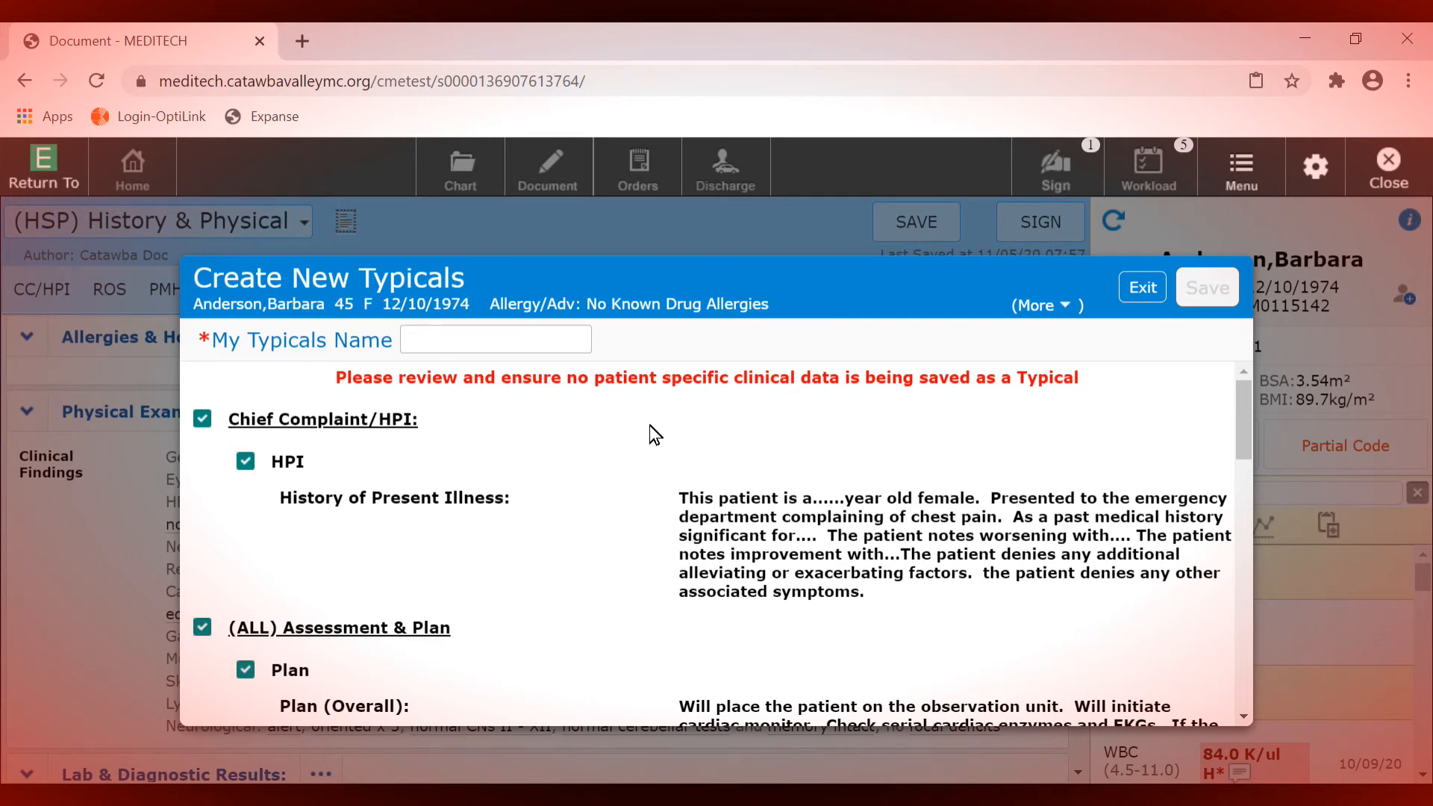
scroll(648, 427, "down", 3)
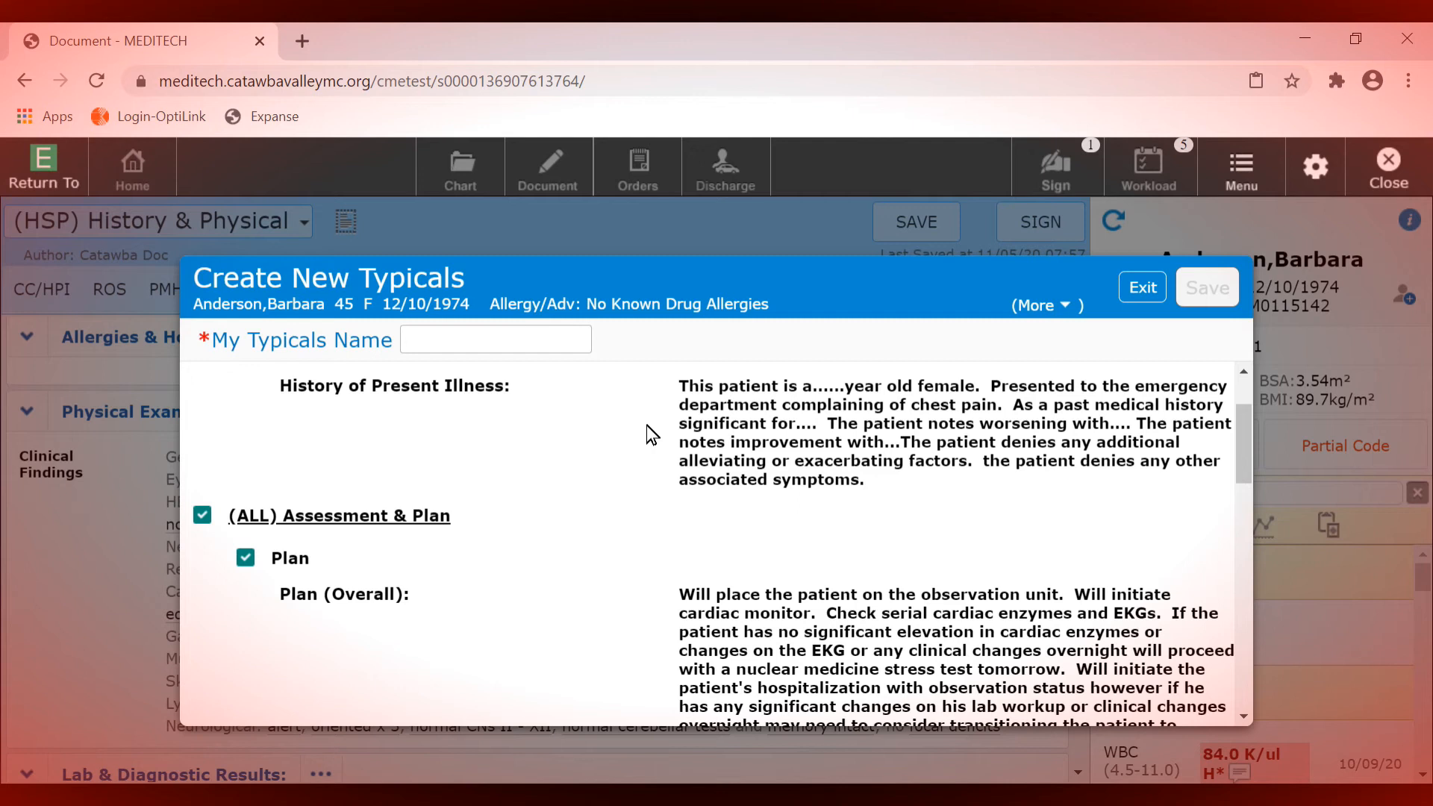
scroll(646, 424, "down", 5)
scroll(648, 432, "down", 3)
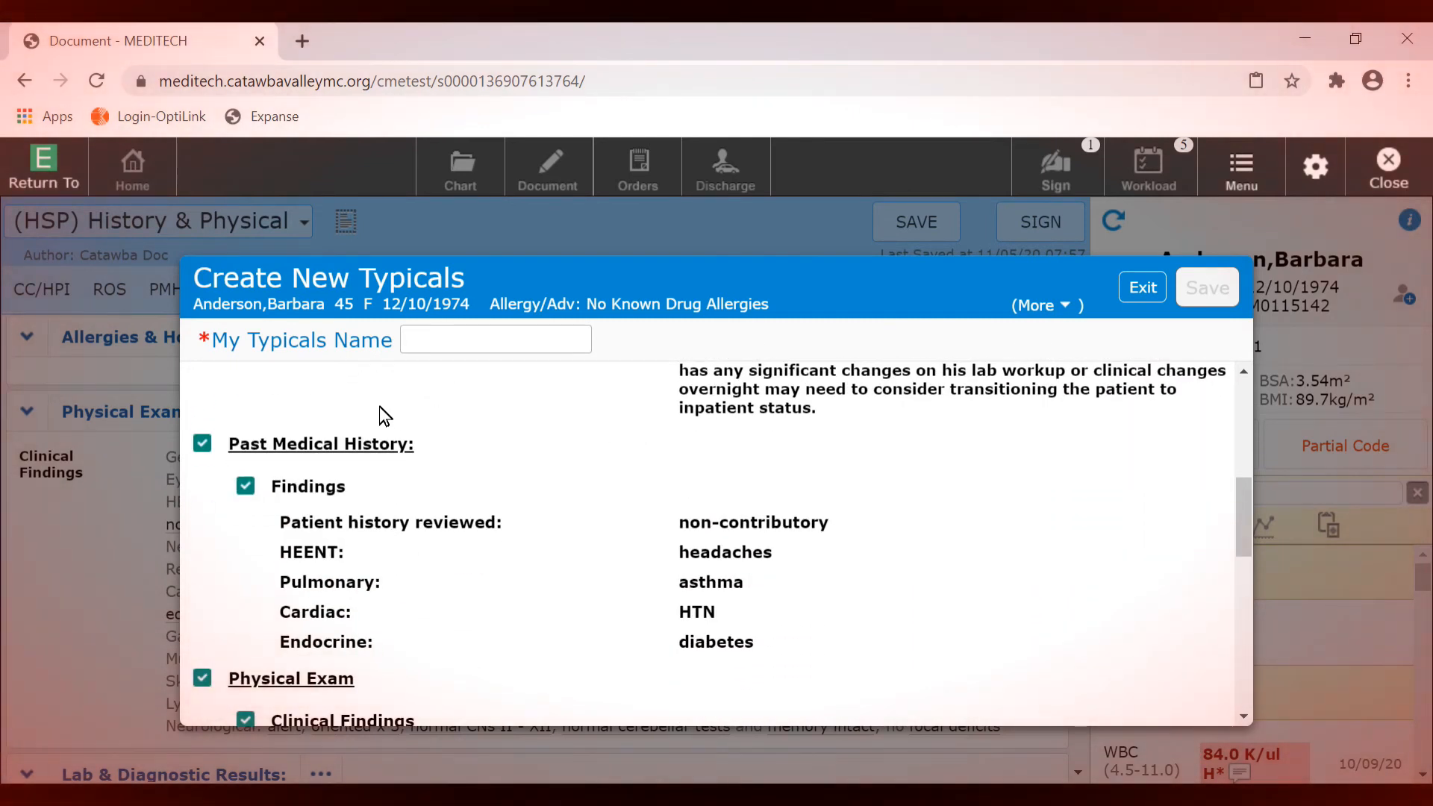
left_click(204, 442)
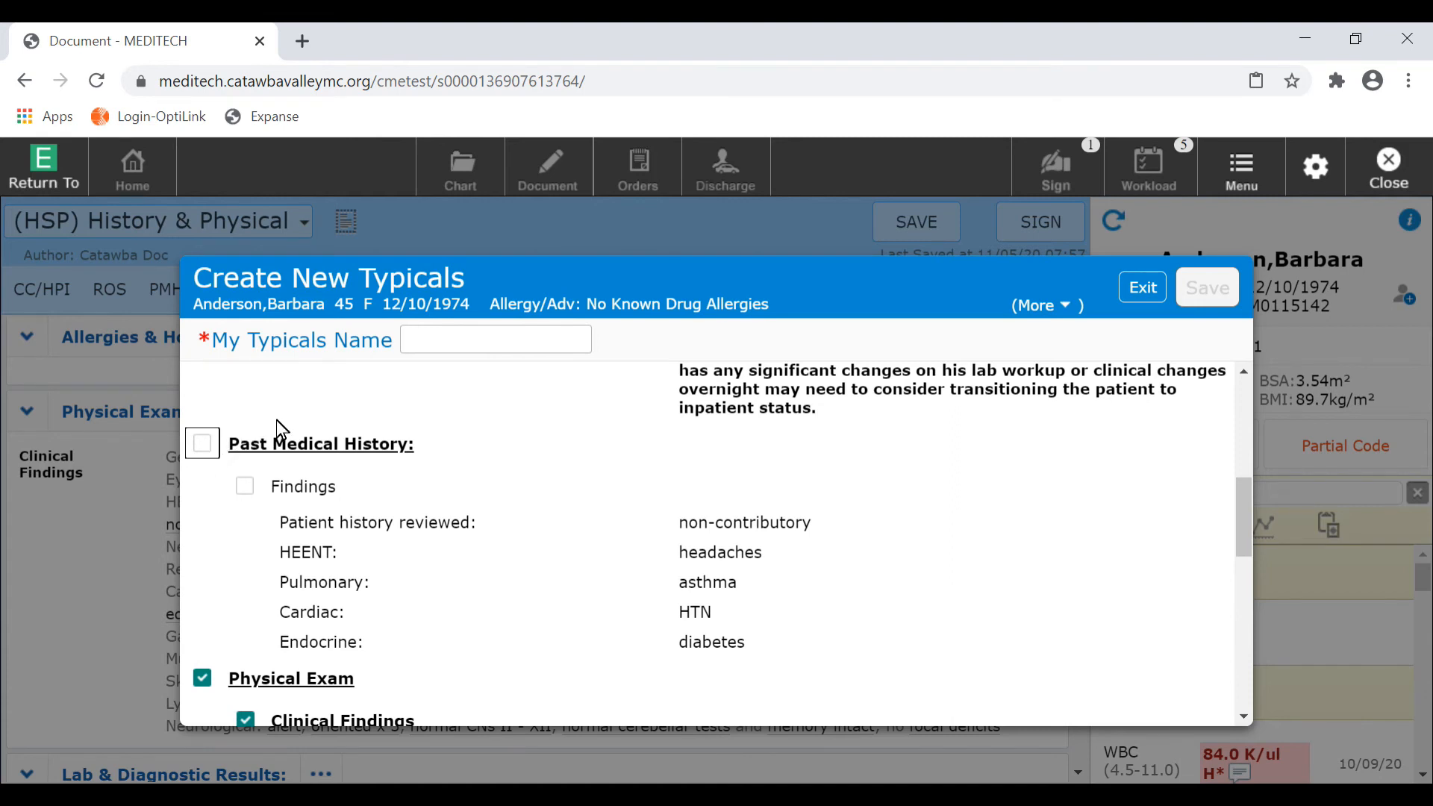
- Save the new typical under the name H&P Chest Pain and check the document's list of available typicals
left_click(439, 351)
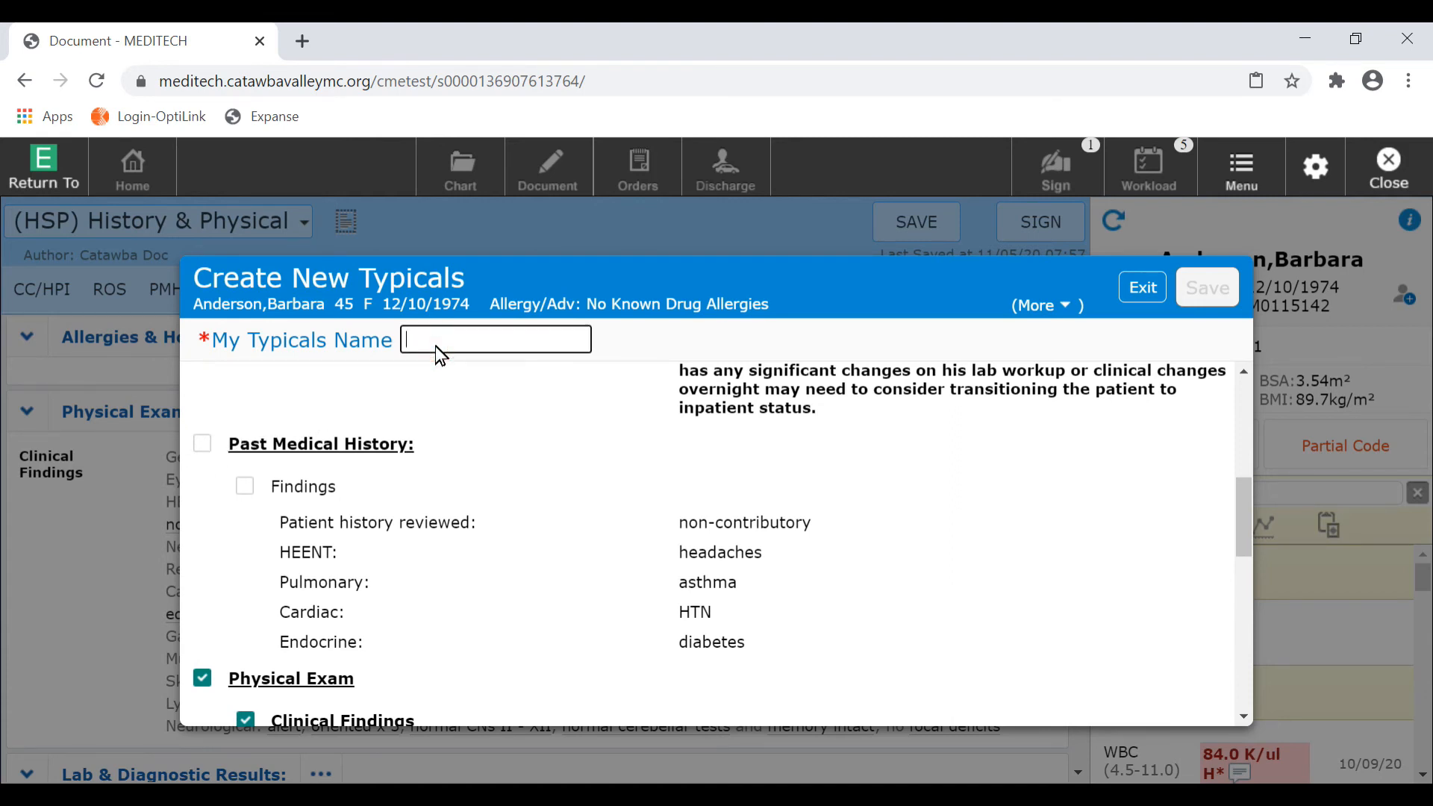
type("H&P Chest Pain")
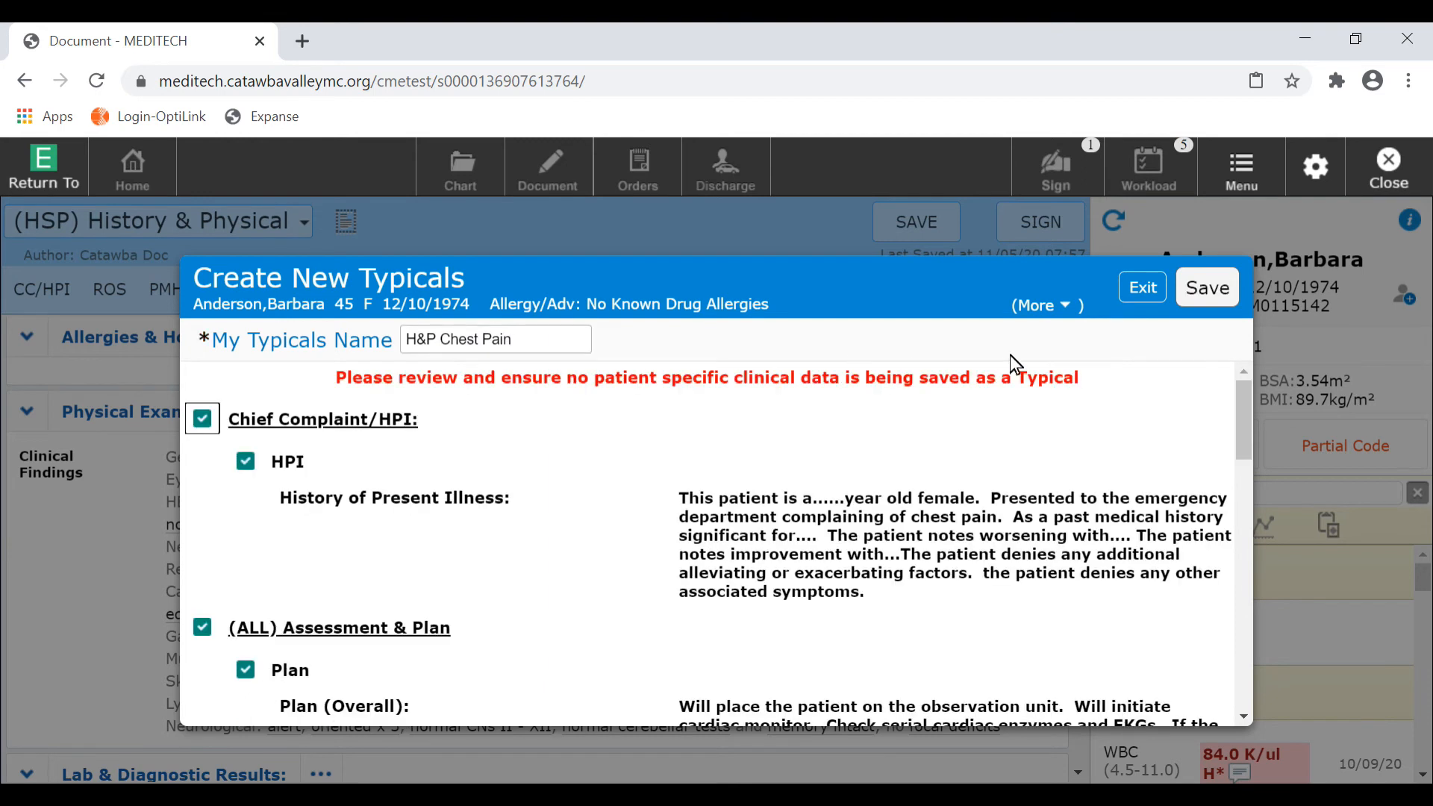
left_click(1211, 293)
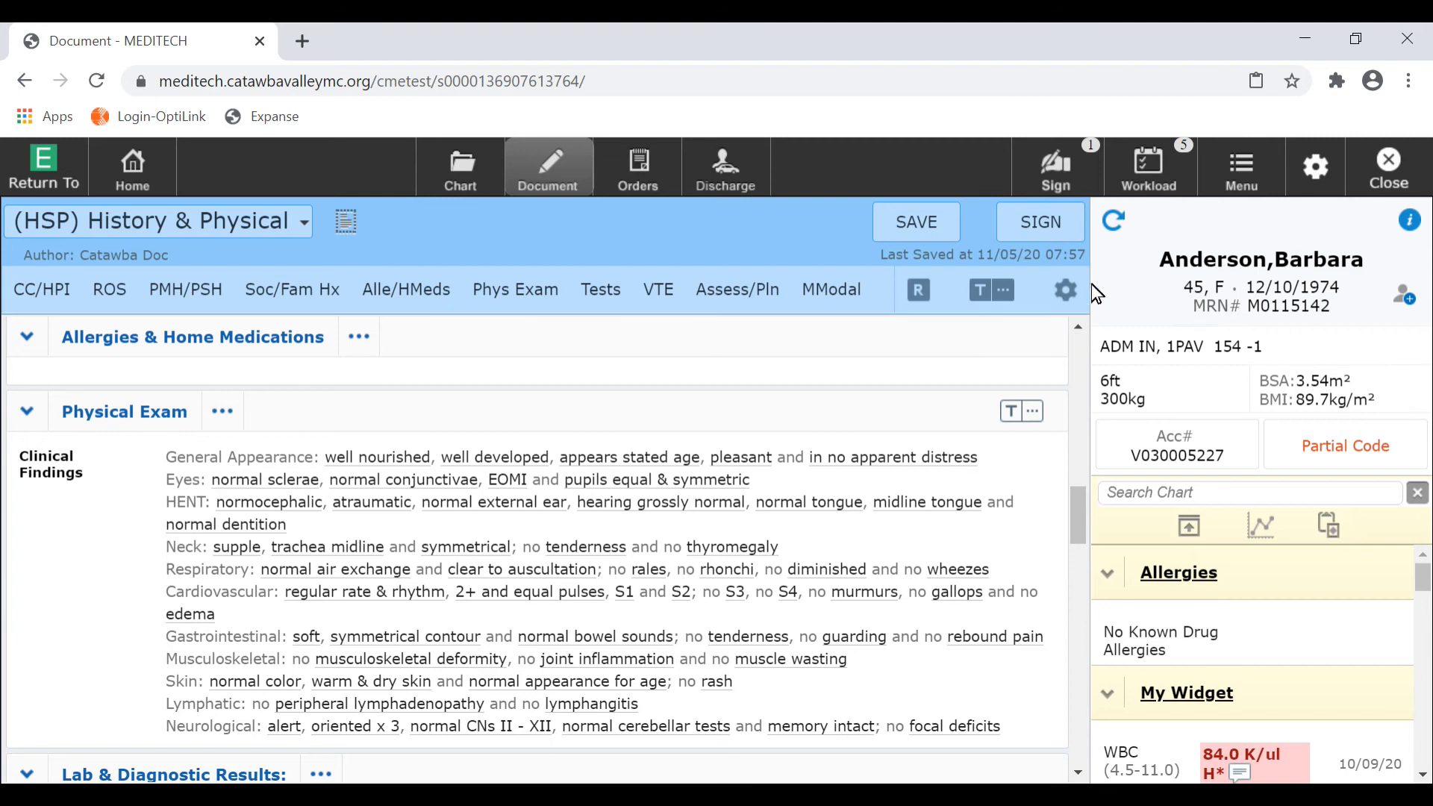
left_click(1008, 286)
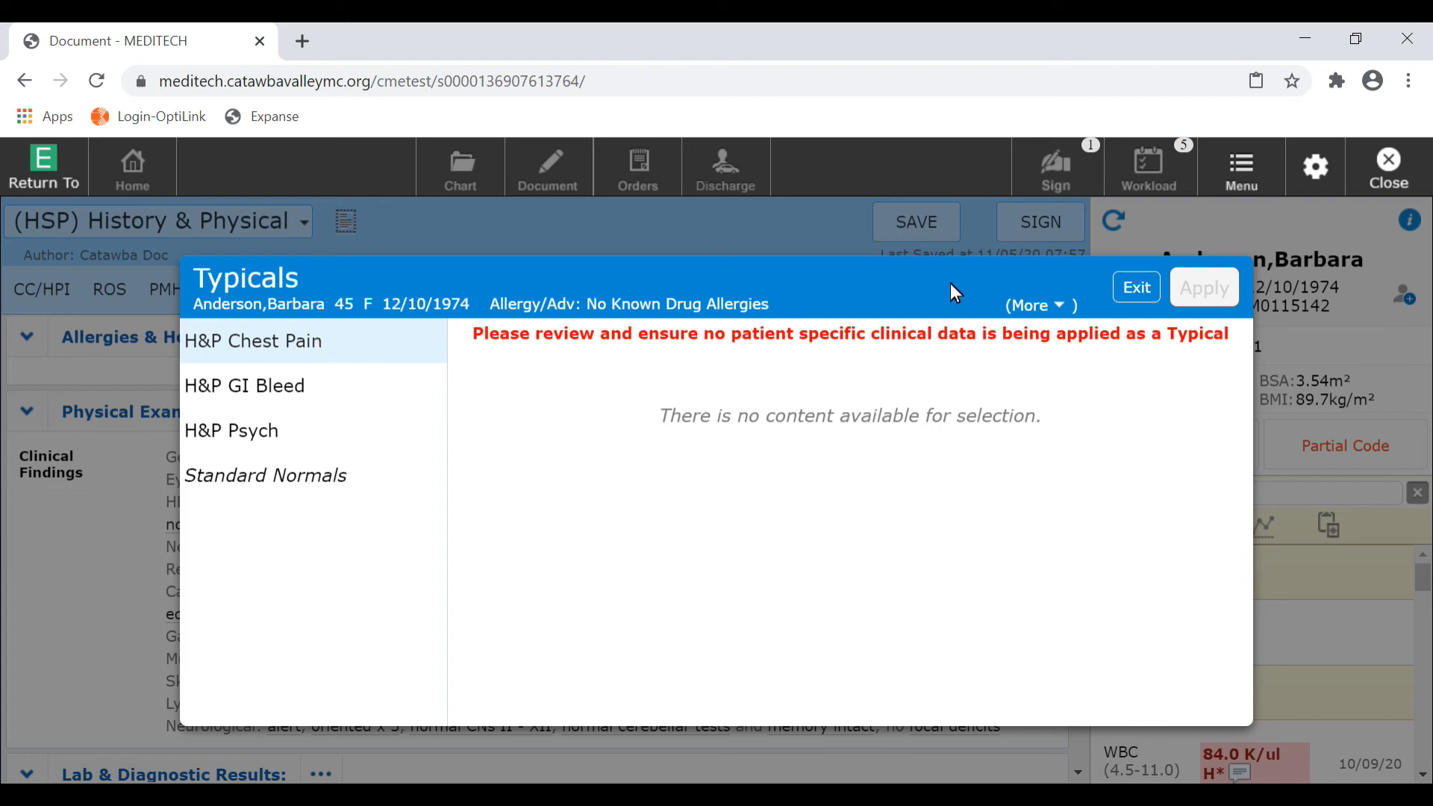
left_click(1146, 298)
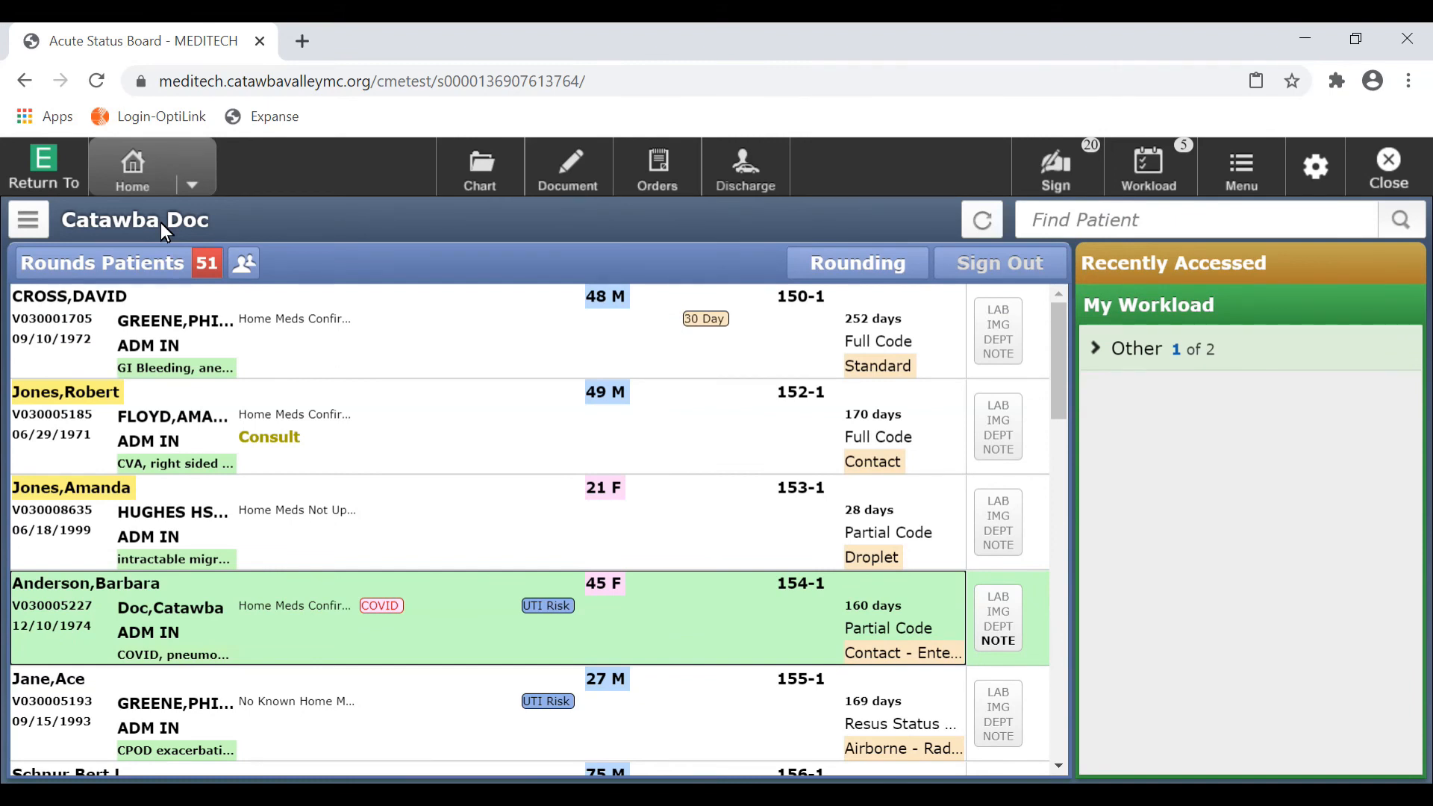
- Open the H&P Chest Pain typical in Manage Typicals and review its Chief Complaint/HPI and Review of Systems sections
left_click(1240, 192)
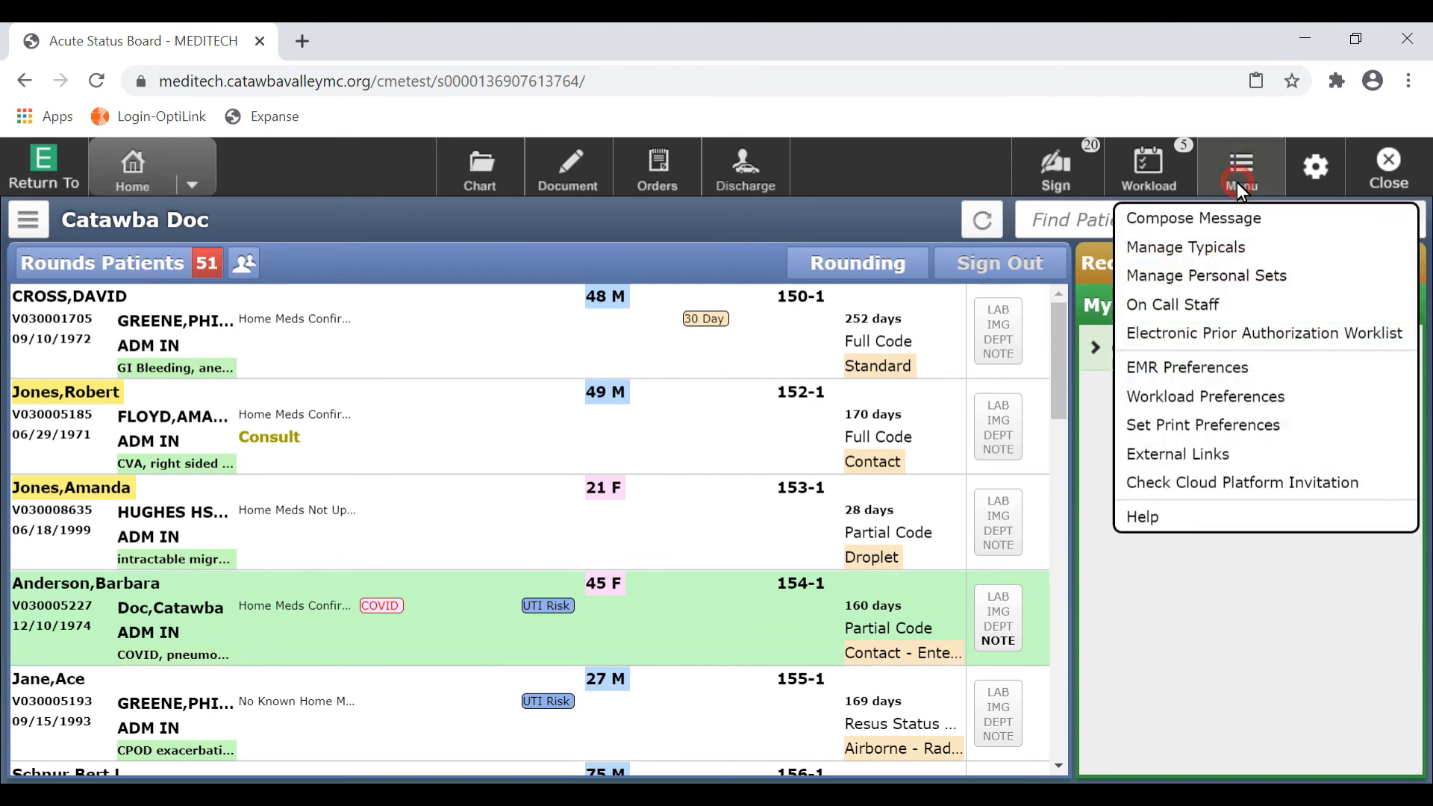
left_click(1215, 246)
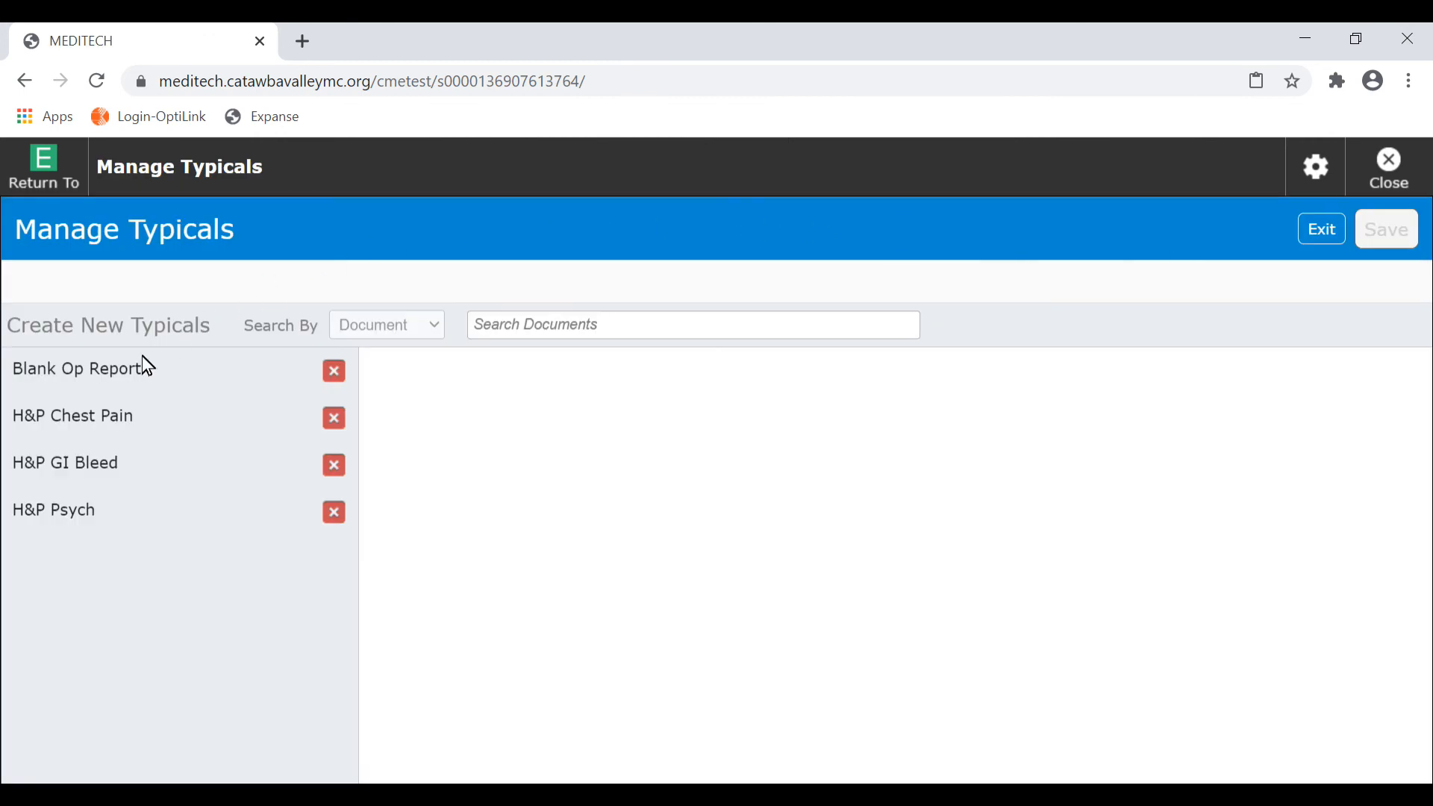
left_click(112, 412)
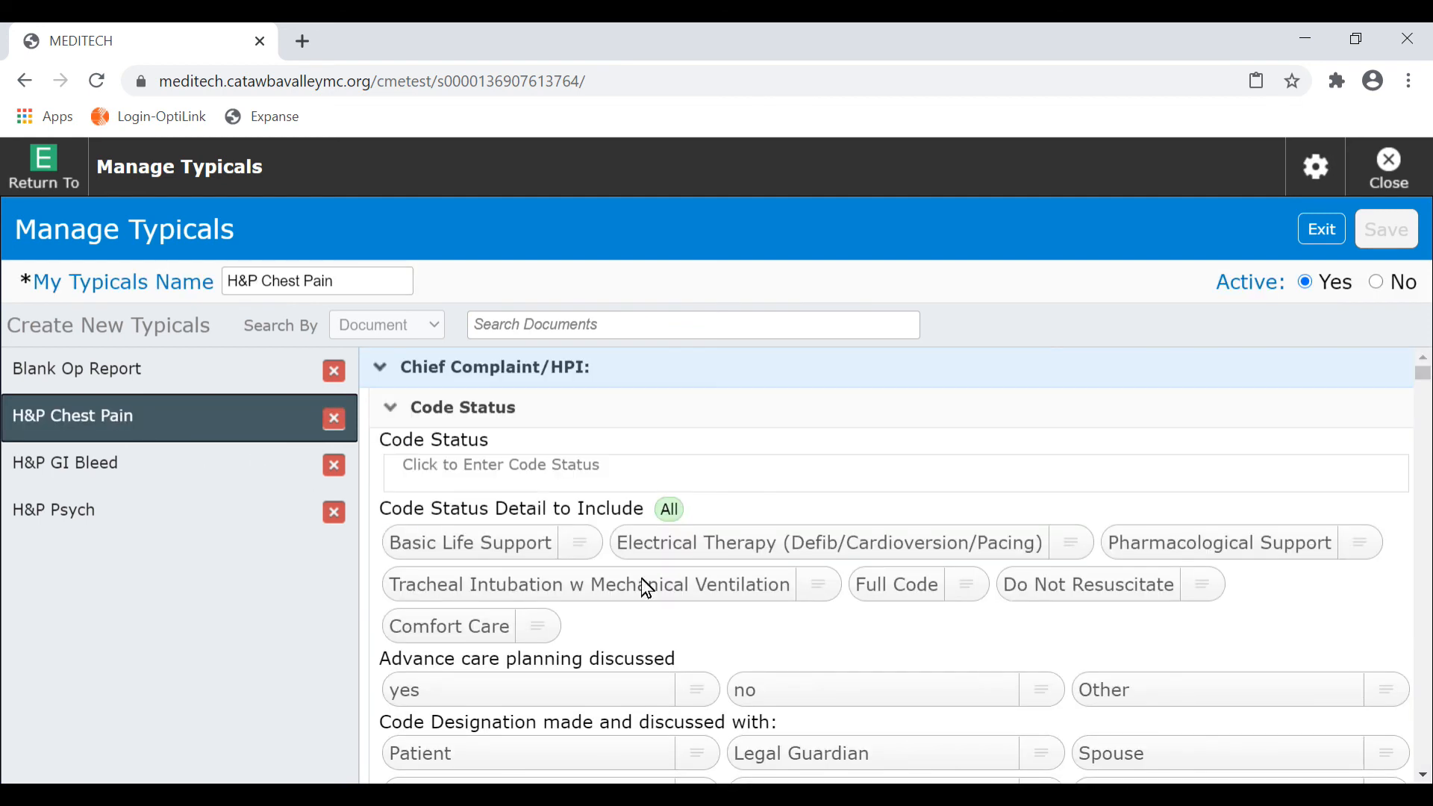
scroll(759, 576, "down", 10)
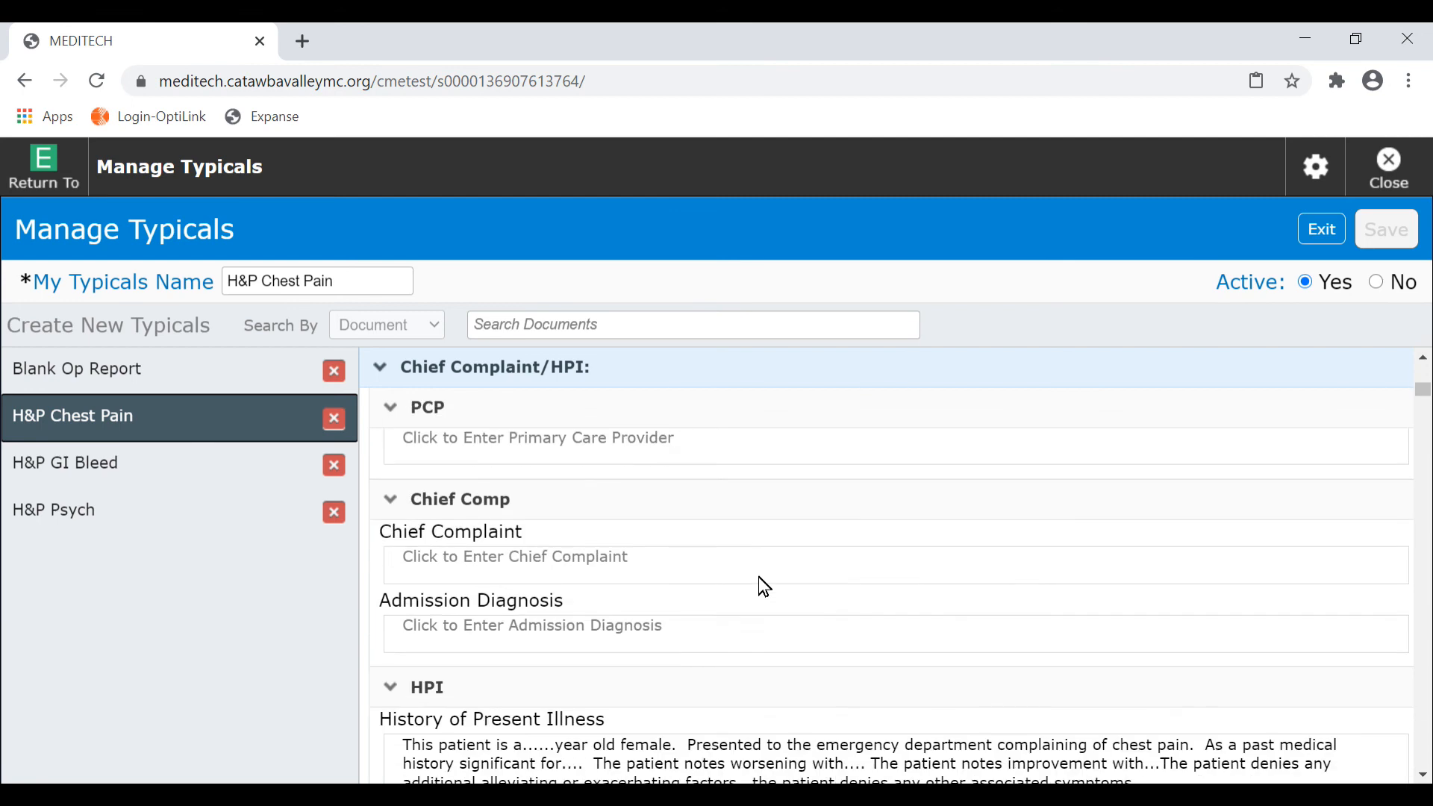
scroll(765, 587, "down", 10)
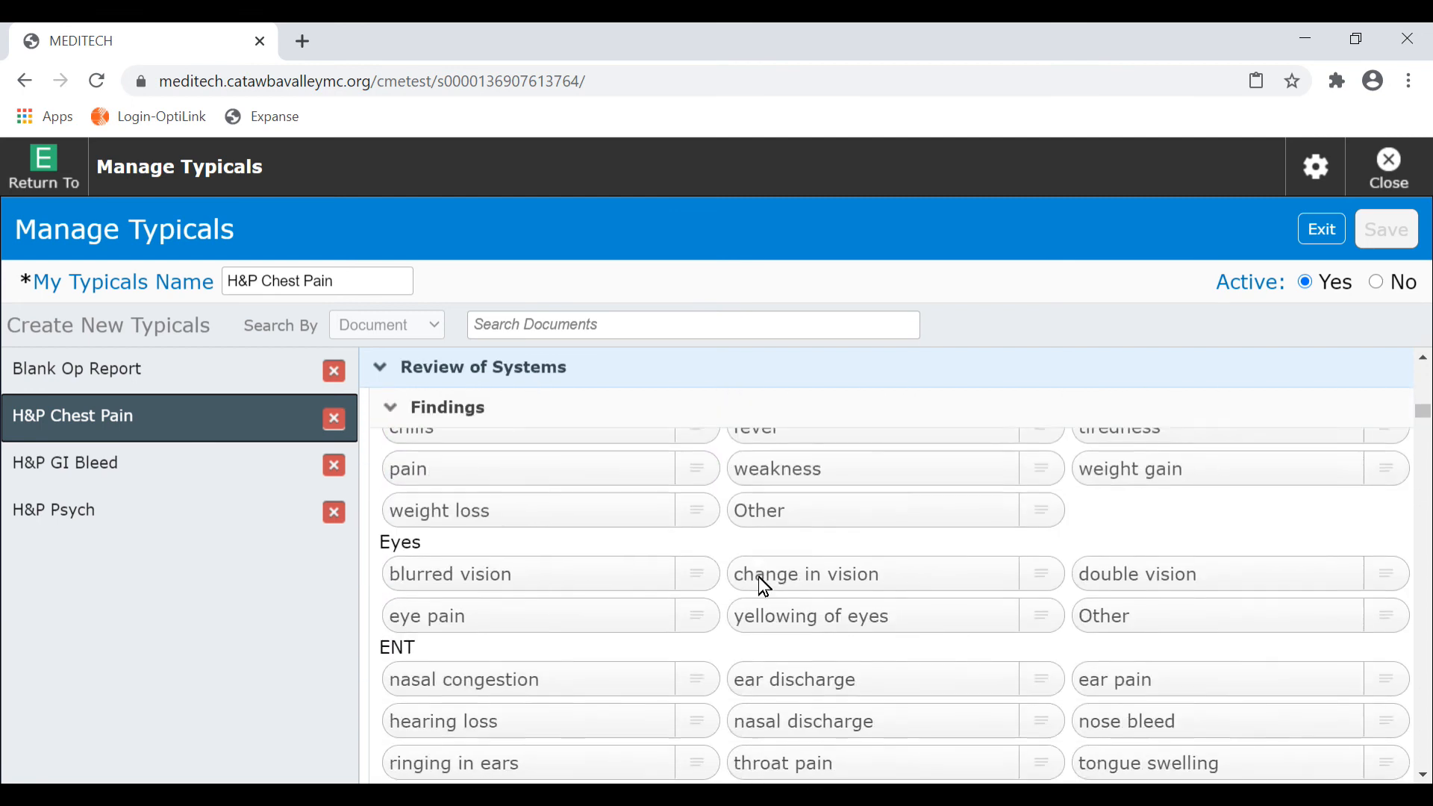